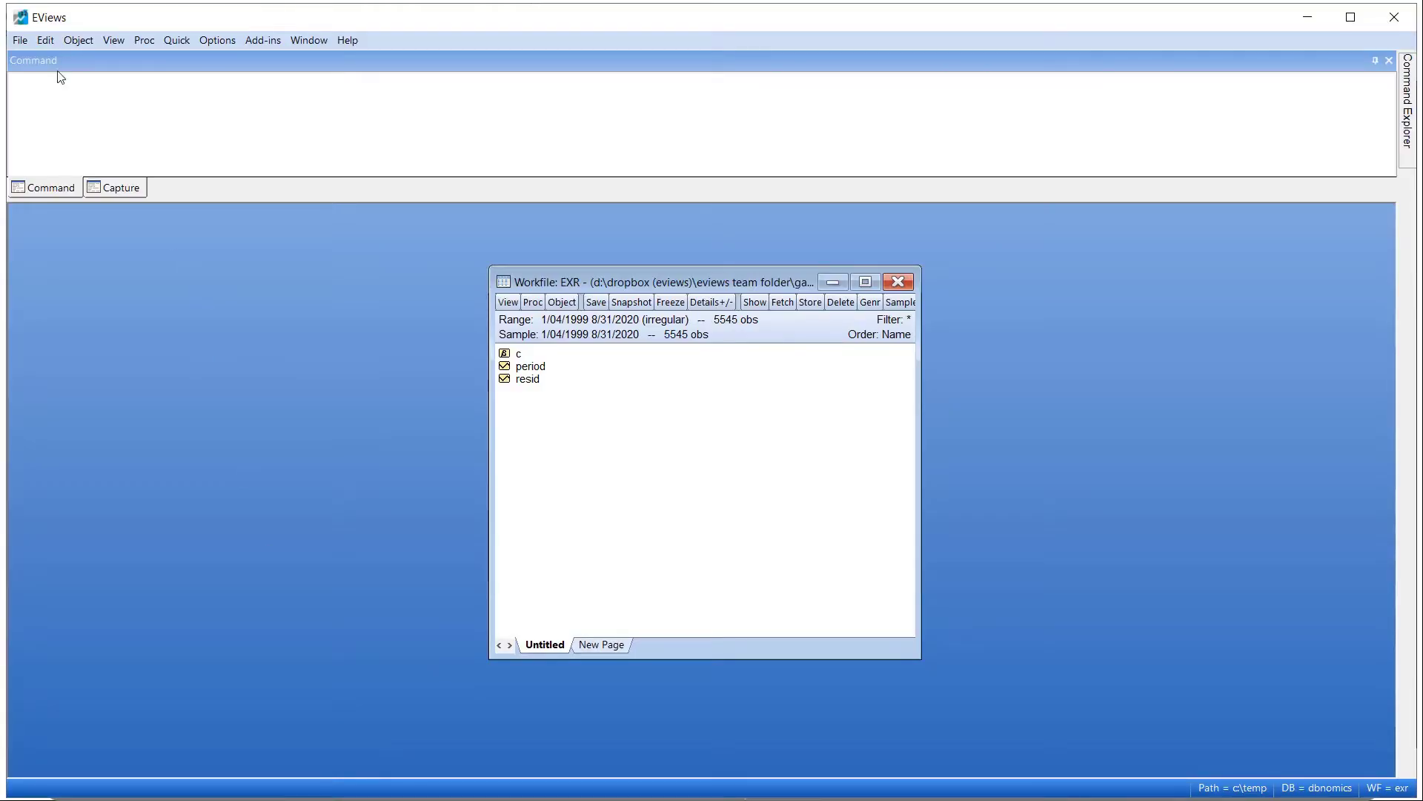
Open the DBnomics online database as a database window via File > Open > Database.
{"action": "left_click", "coordinate": [20, 40]}
{"action": "mouse_move", "coordinate": [238, 77]}
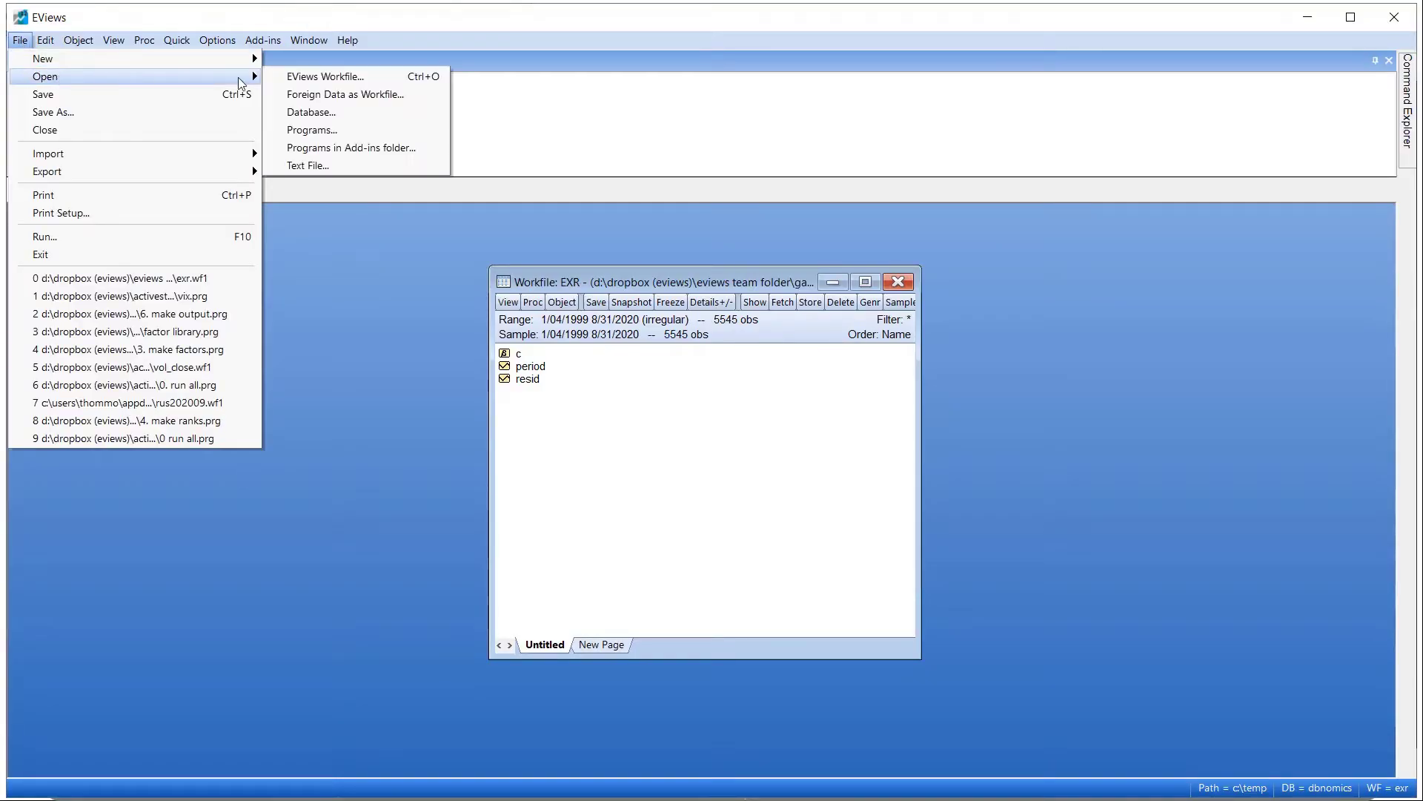
{"action": "left_click", "coordinate": [304, 111]}
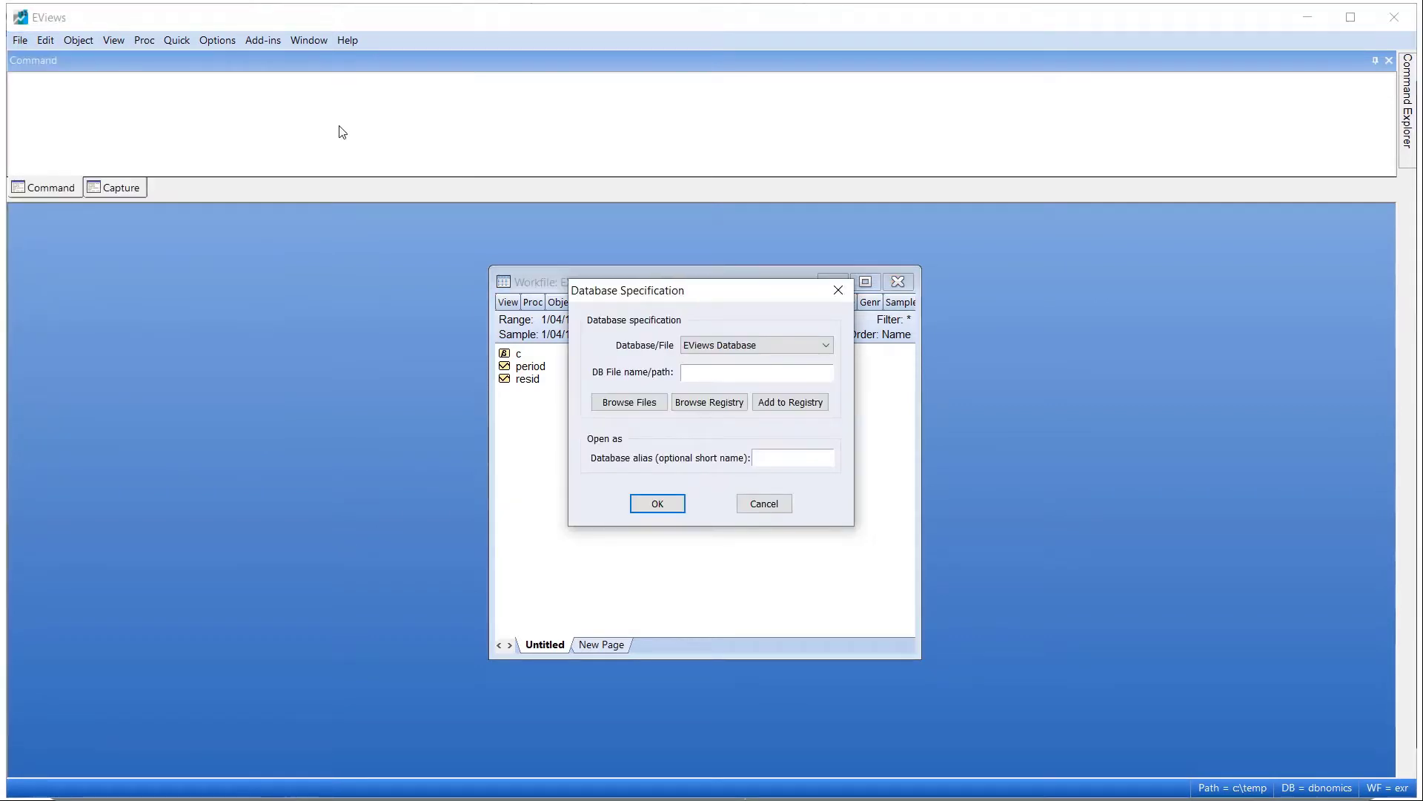
{"action": "left_click", "coordinate": [715, 345]}
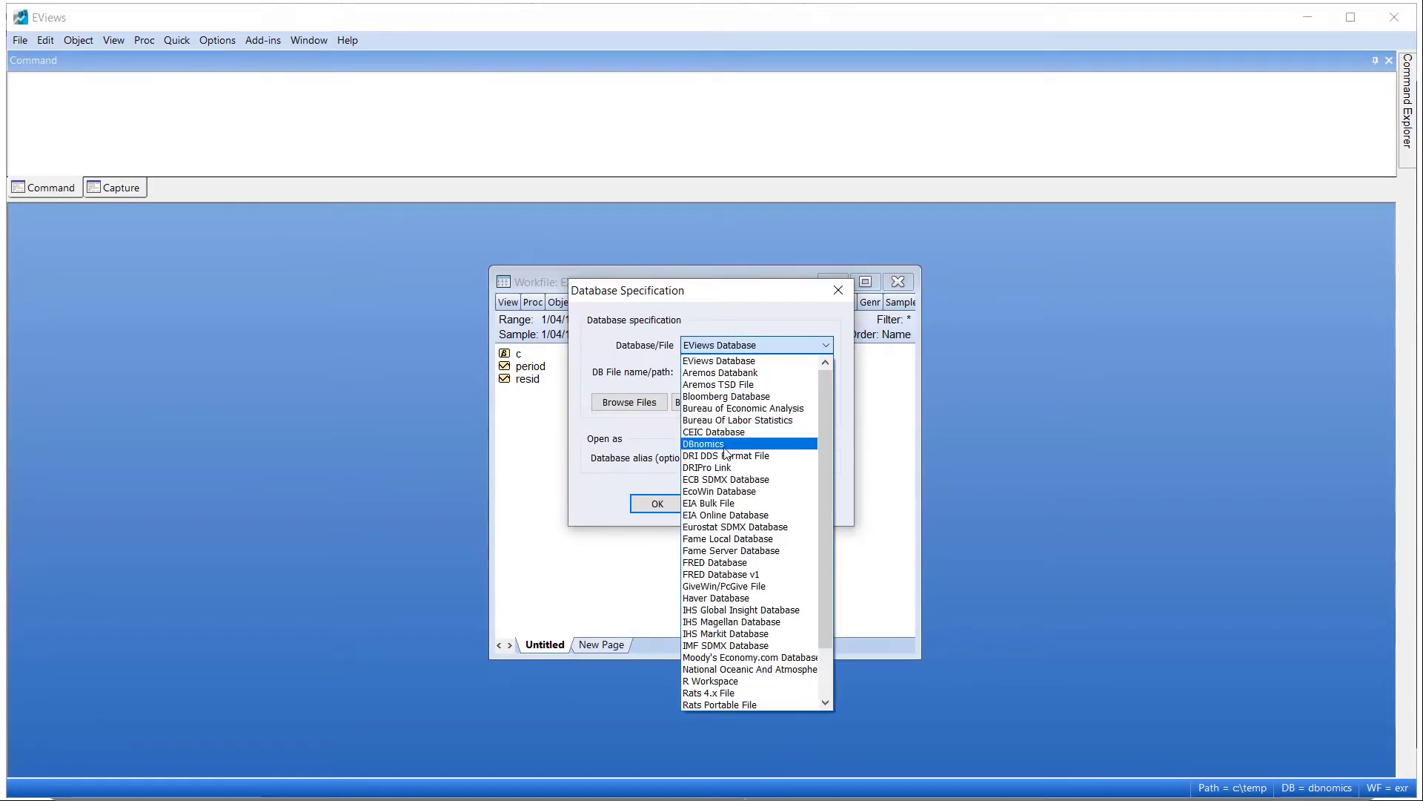
{"action": "left_click", "coordinate": [722, 445]}
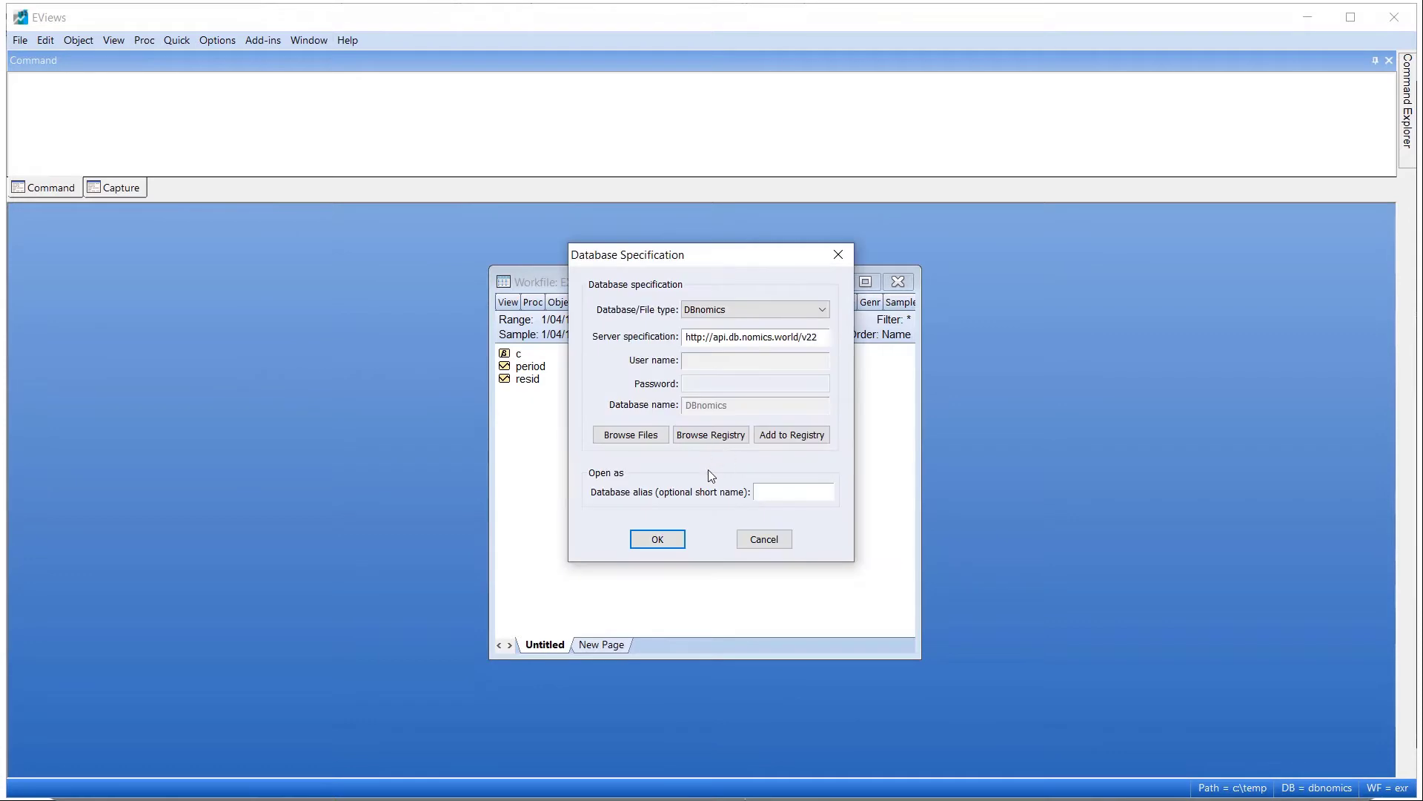
{"action": "left_click", "coordinate": [658, 539]}
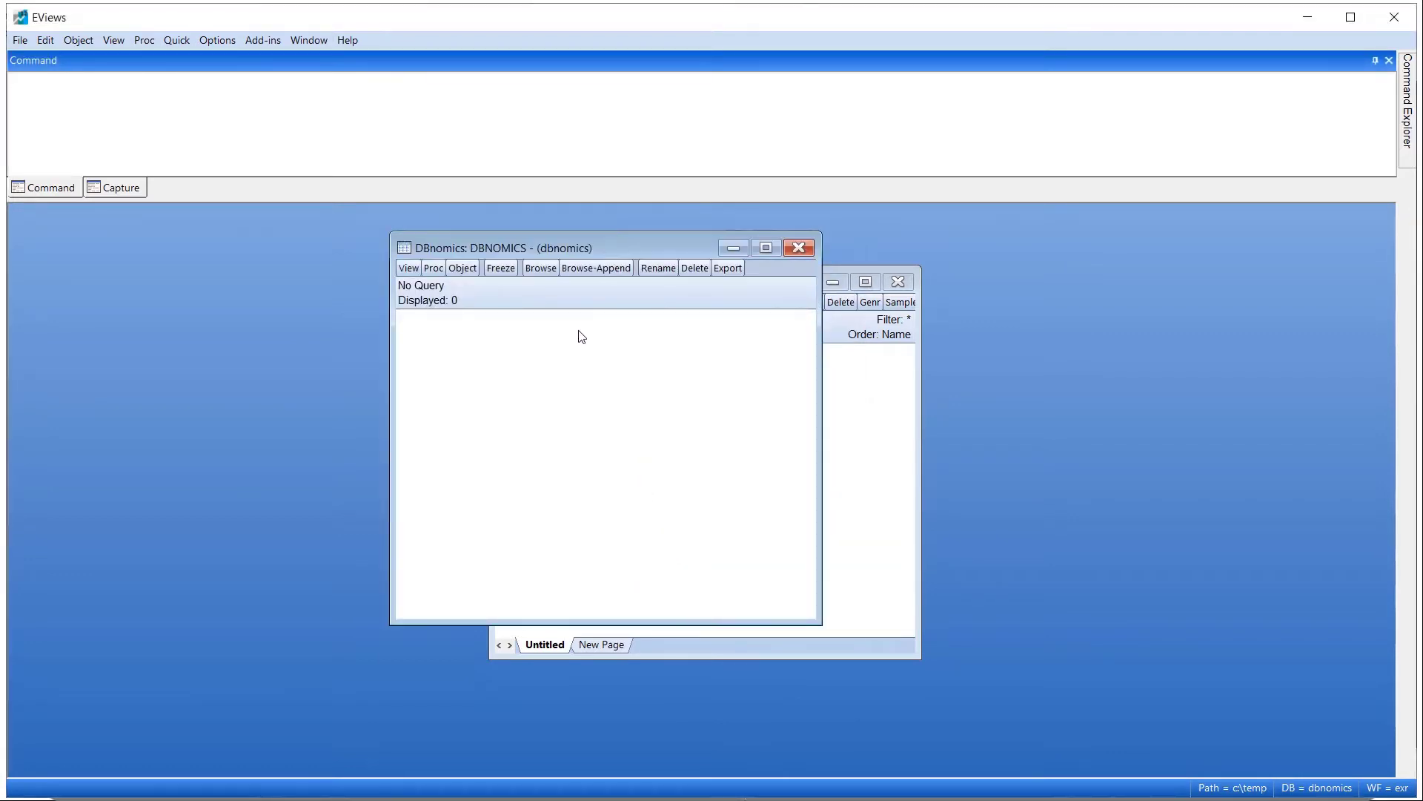
{"action": "left_click", "coordinate": [540, 269]}
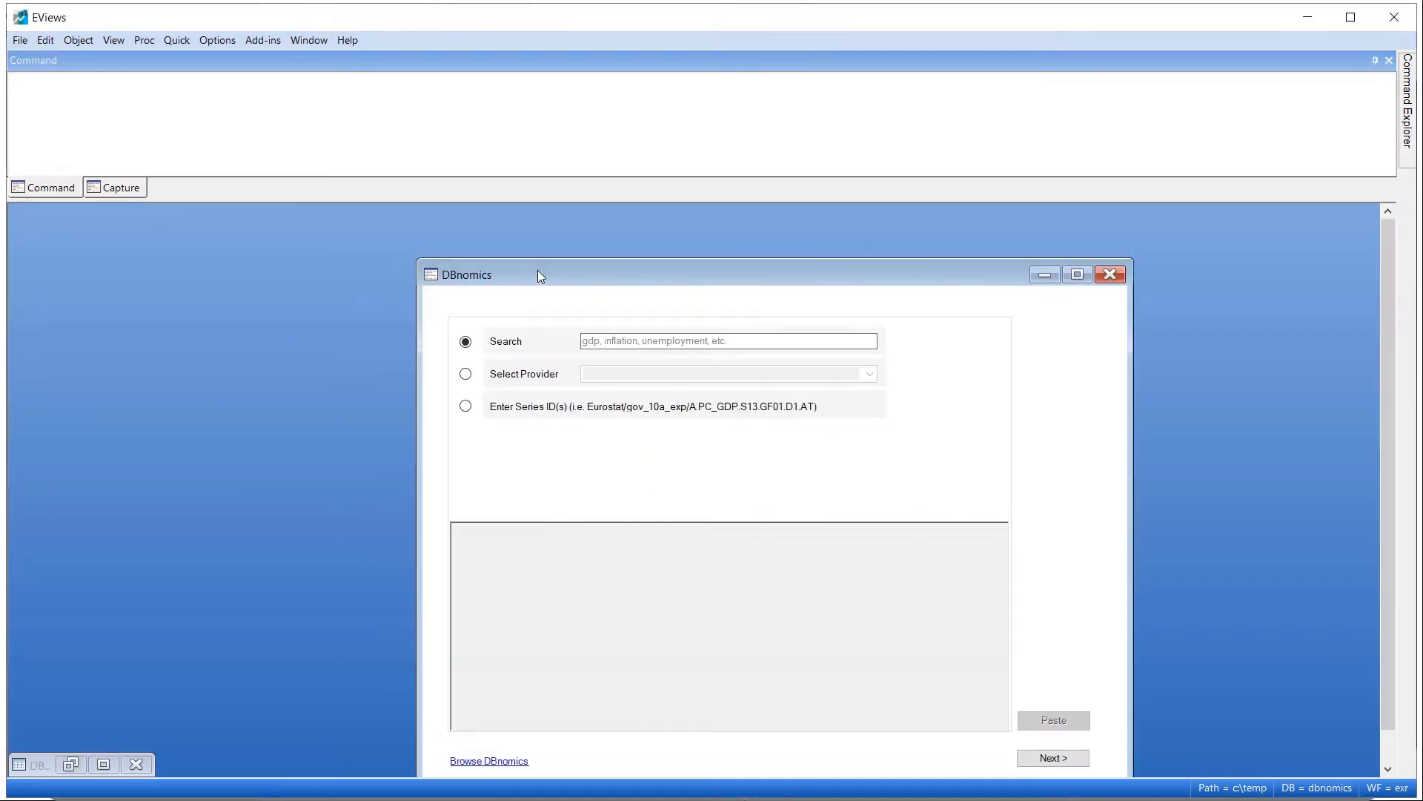
Search DBnomics for 'euro dollar exchange' and open the BDF EXR Exchange Rates dataset.
{"action": "left_click", "coordinate": [612, 343]}
{"action": "type", "text": "euro dollar exchange"}
{"action": "left_click", "coordinate": [1053, 758]}
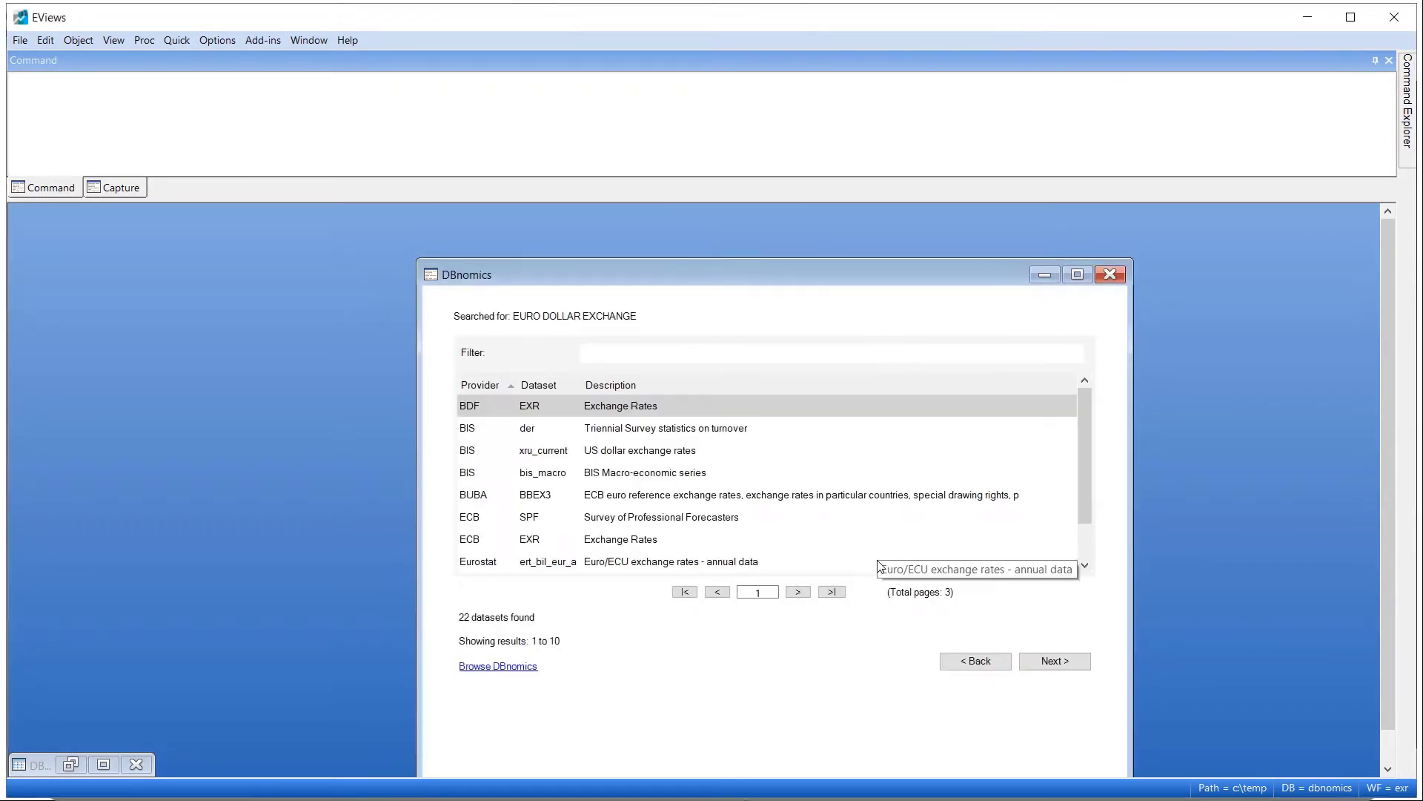
{"action": "left_click", "coordinate": [1053, 661]}
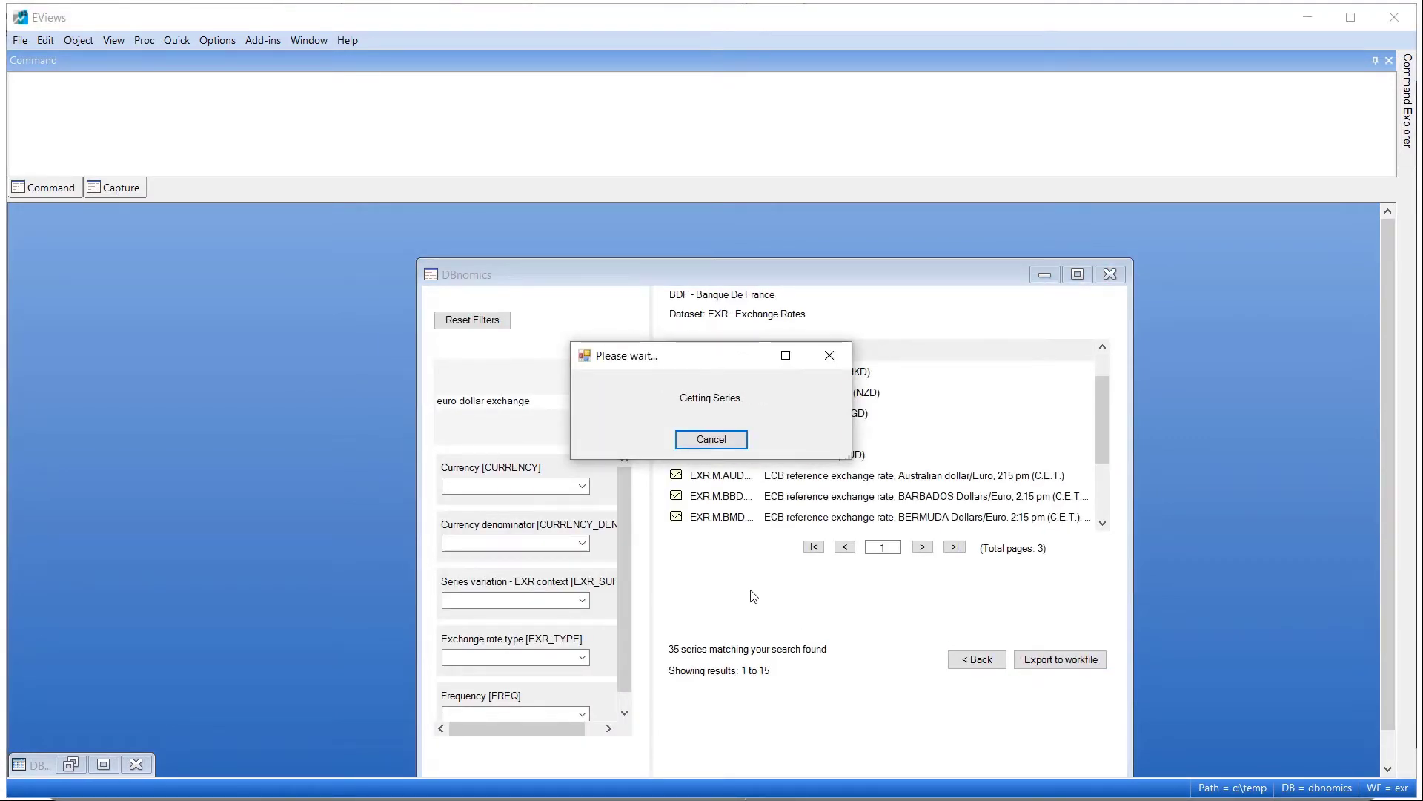
Filter the EXR series to D - Daily frequency and pick the US dollar series for export.
{"action": "left_click", "coordinate": [582, 714]}
{"action": "left_click", "coordinate": [449, 754]}
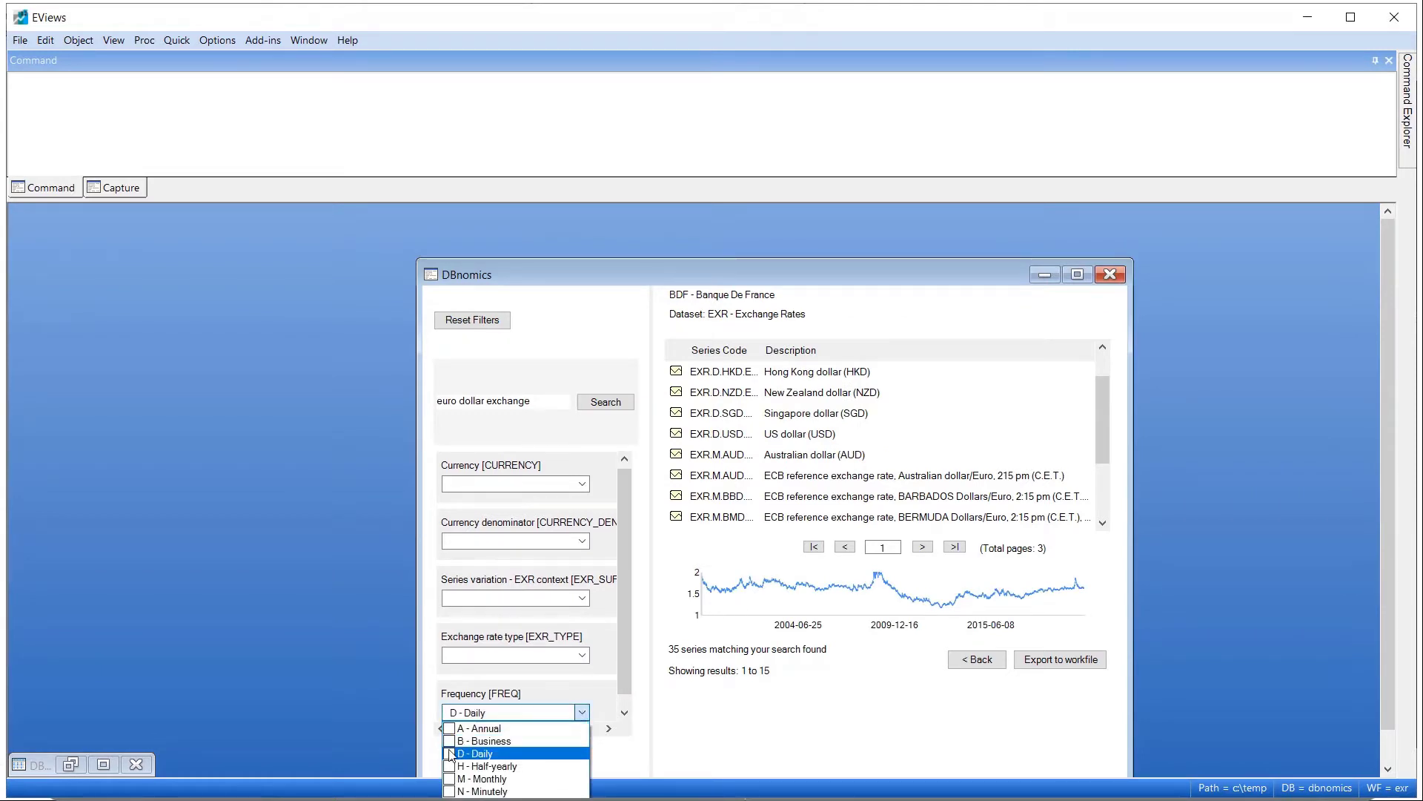
{"action": "left_click", "coordinate": [639, 768]}
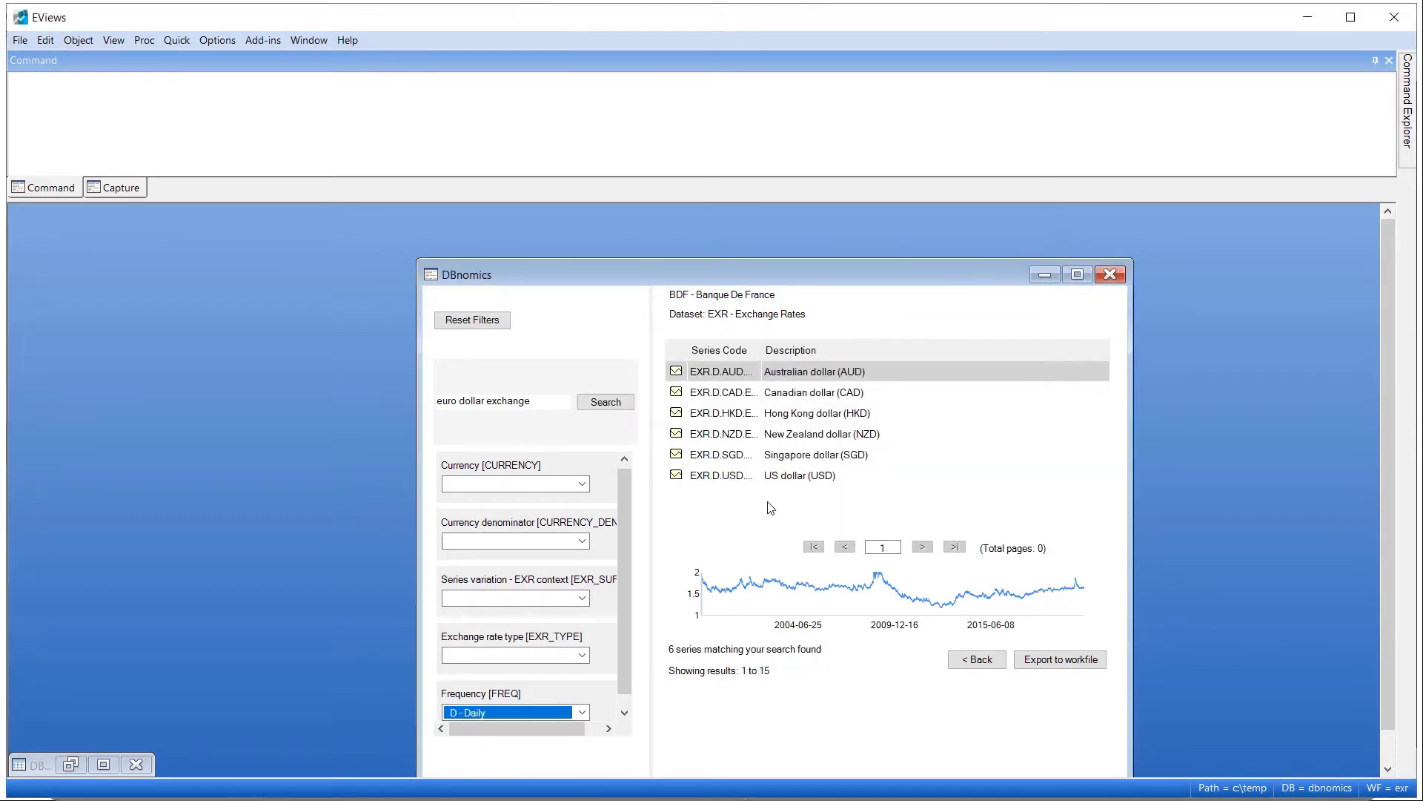
{"action": "left_click", "coordinate": [739, 478]}
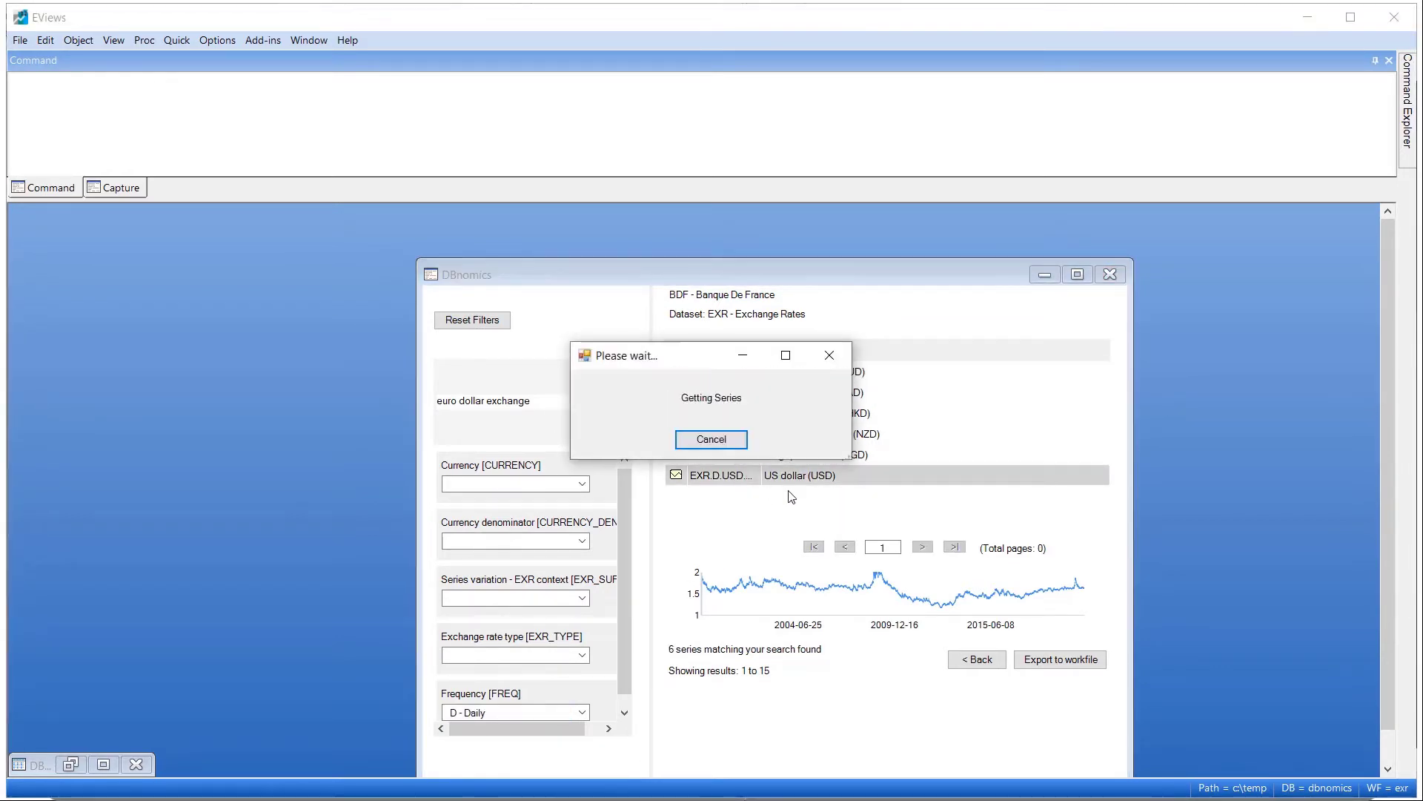
{"action": "left_click", "coordinate": [1075, 660]}
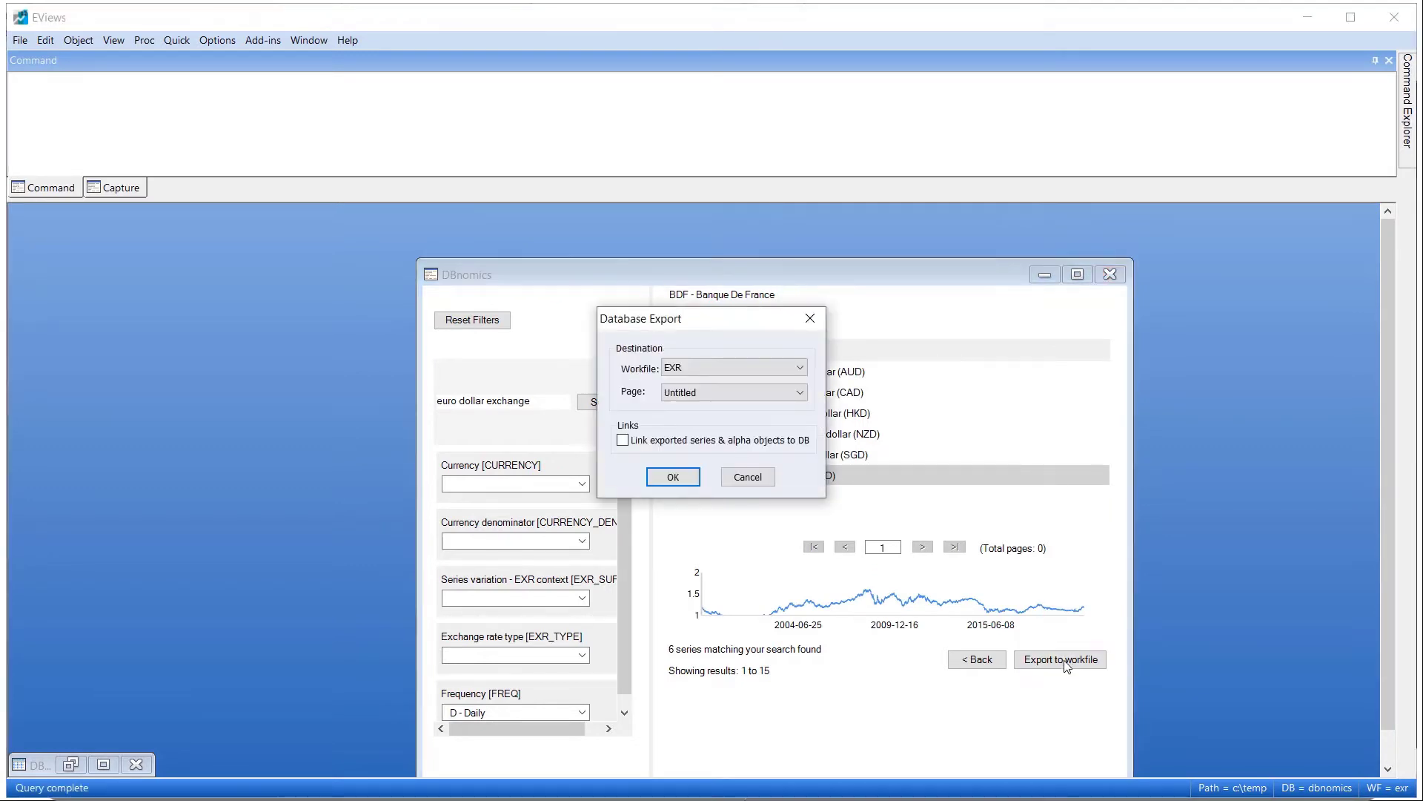
Export the daily US dollar series into the EXR workfile under the name exr.
{"action": "left_click", "coordinate": [673, 477]}
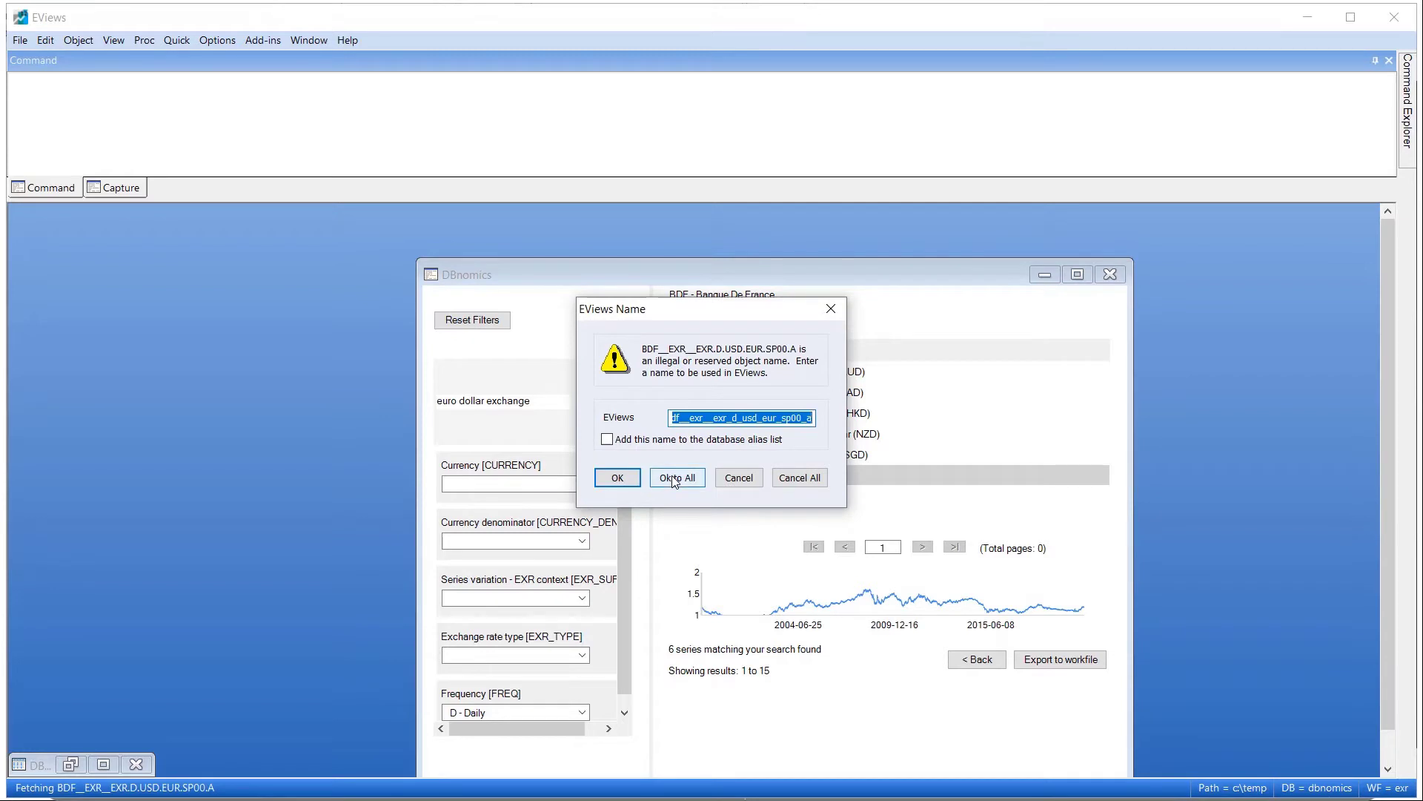
{"action": "type", "text": "exr"}
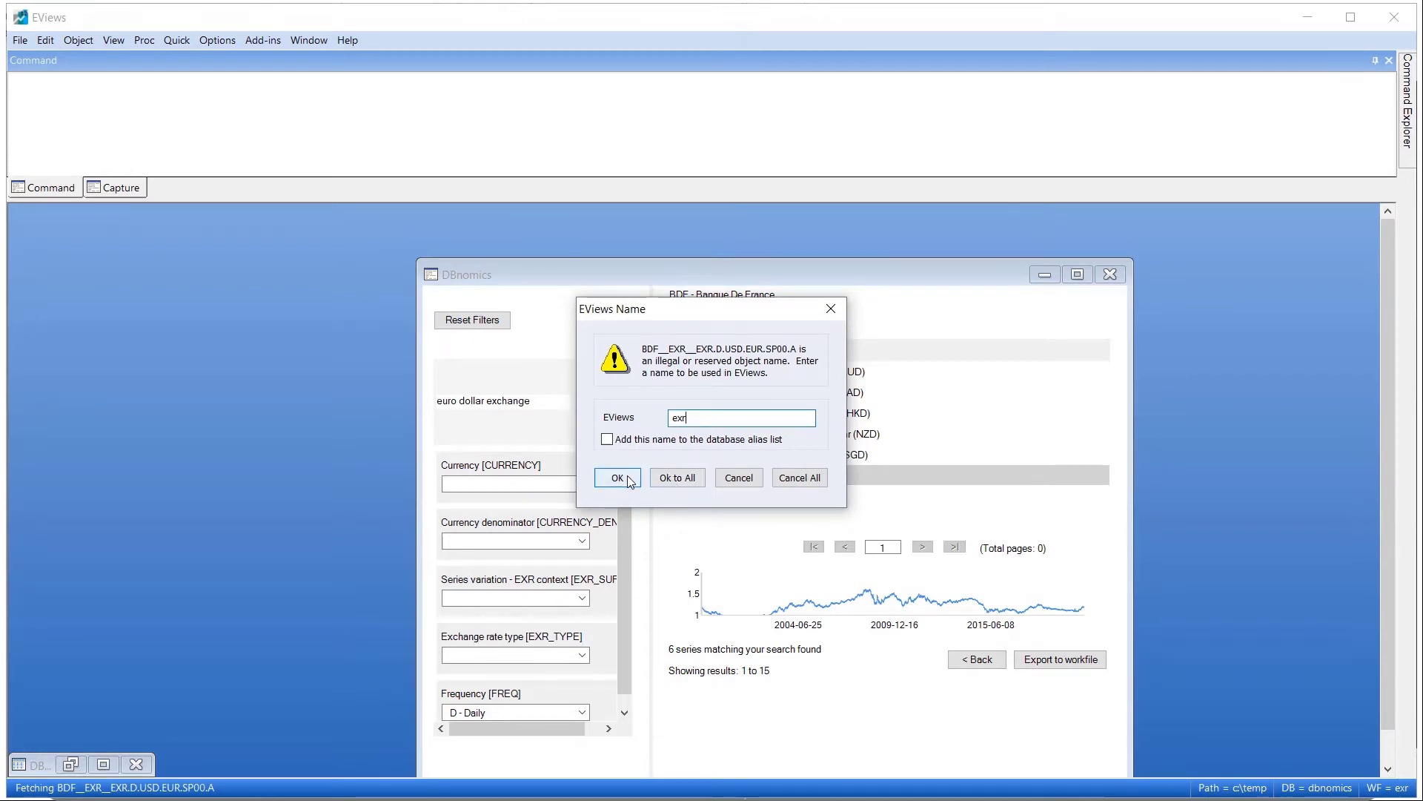
{"action": "left_click", "coordinate": [626, 479]}
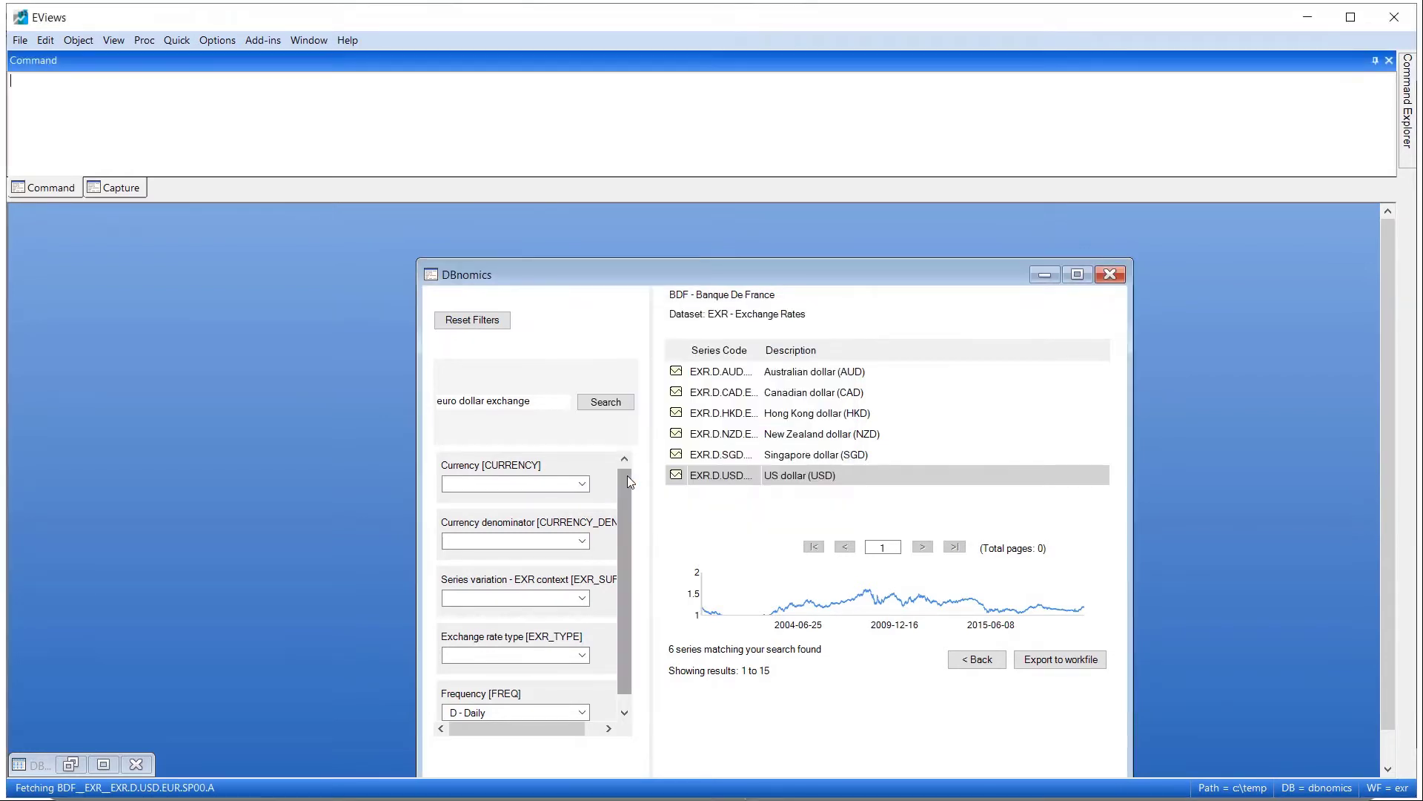
{"action": "left_click", "coordinate": [1045, 276]}
Open the exr series and plot it as a default line graph.
{"action": "left_click", "coordinate": [533, 367]}
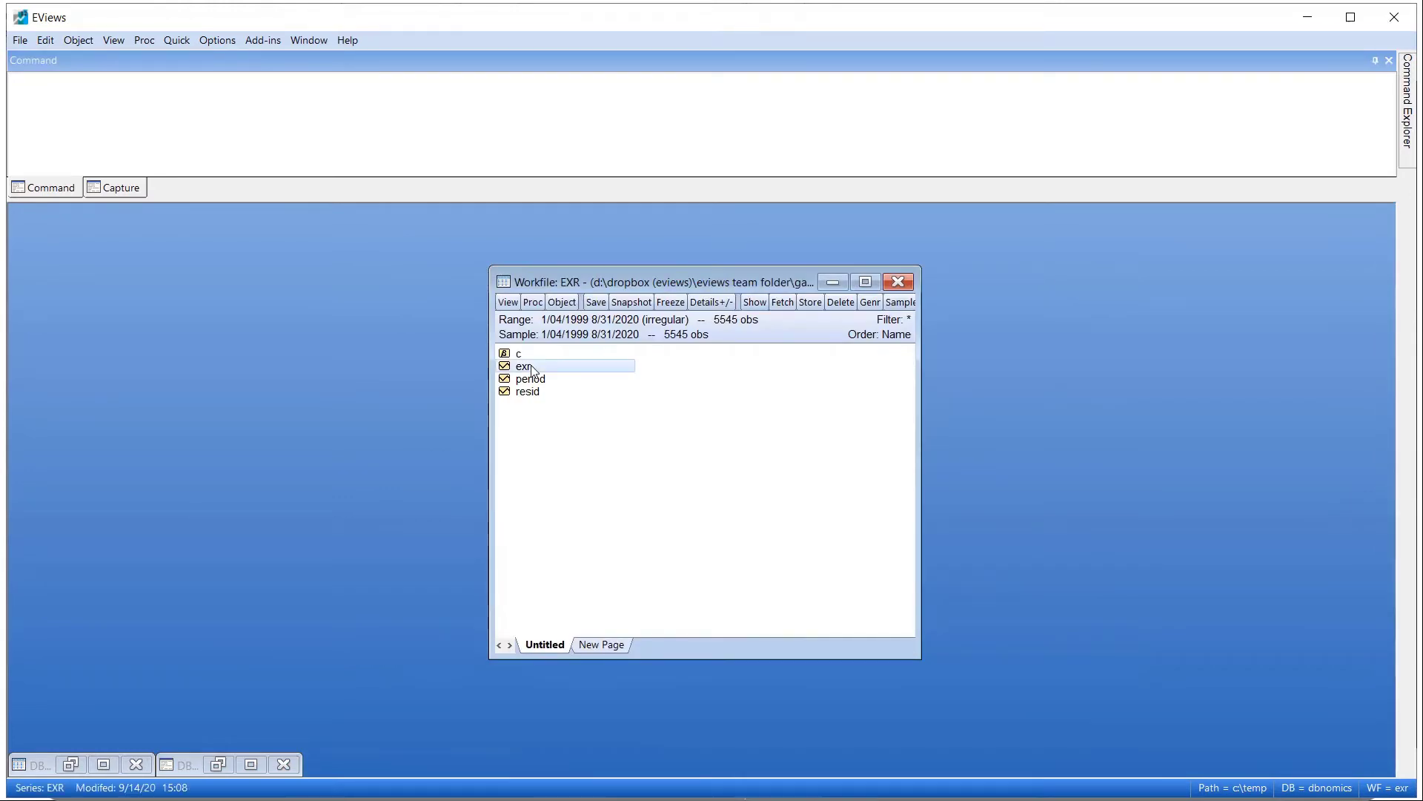
{"action": "double_click", "coordinate": [533, 368]}
{"action": "scroll", "coordinate": [621, 464], "scroll_direction": "down", "scroll_amount": 5}
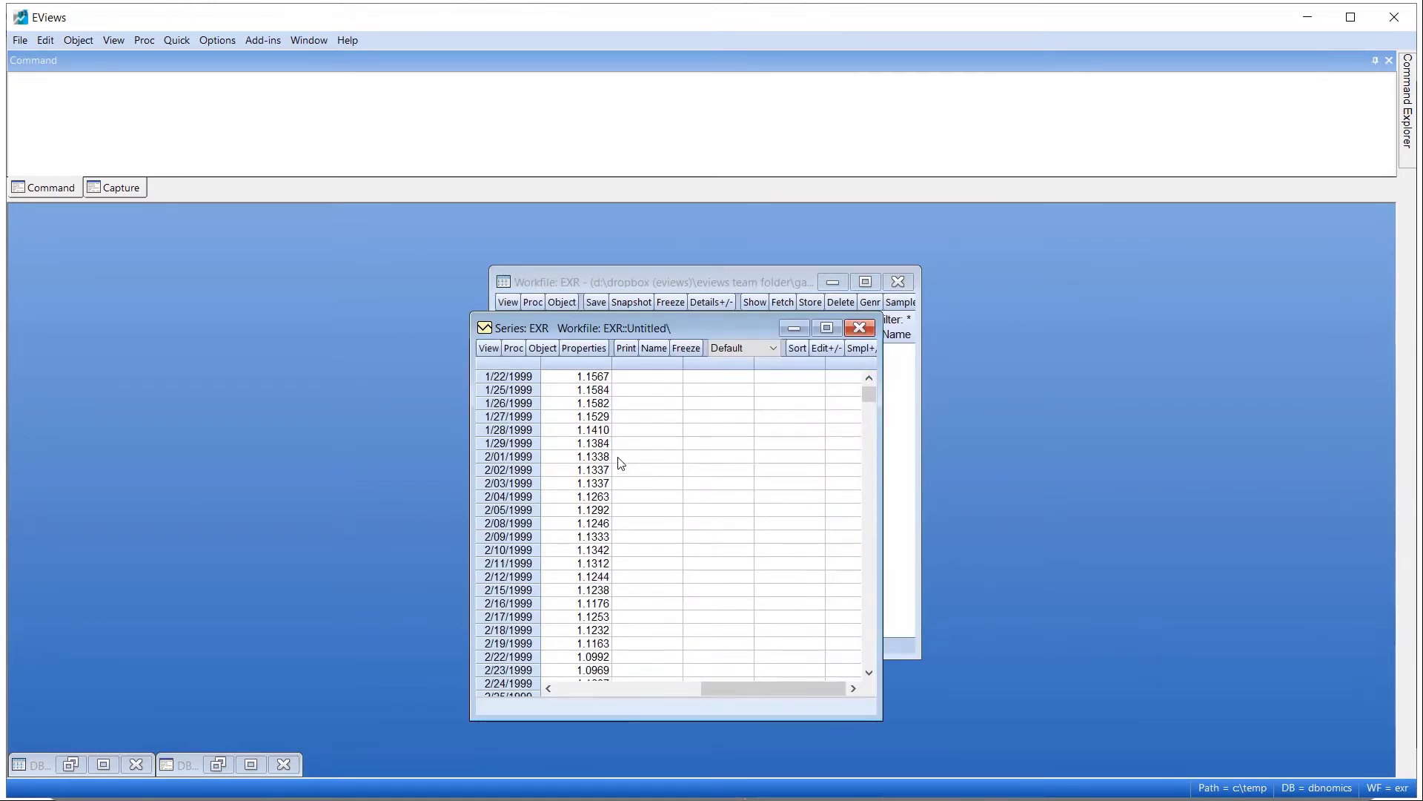
{"action": "scroll", "coordinate": [621, 463], "scroll_direction": "down", "scroll_amount": 2}
{"action": "left_click", "coordinate": [488, 348]}
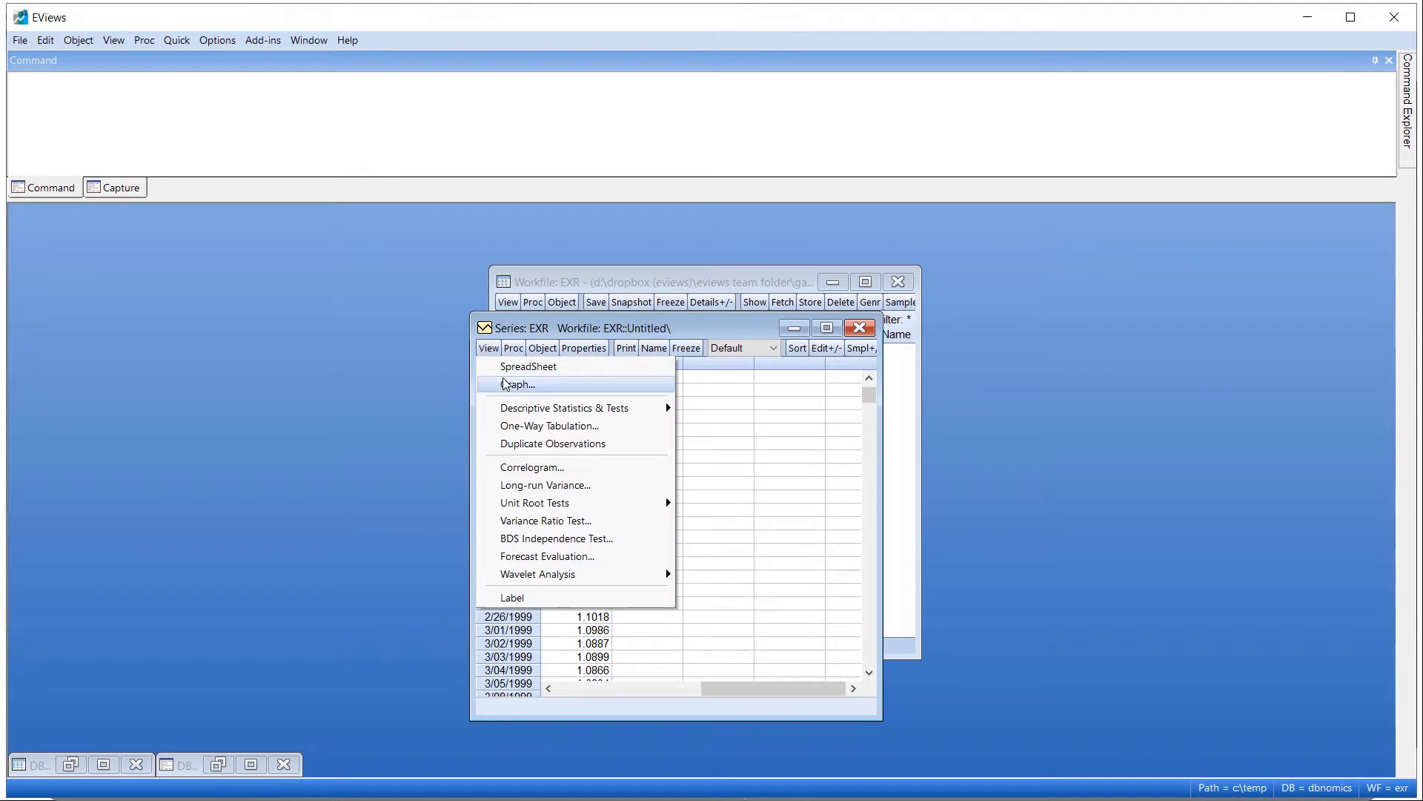
{"action": "left_click", "coordinate": [504, 383]}
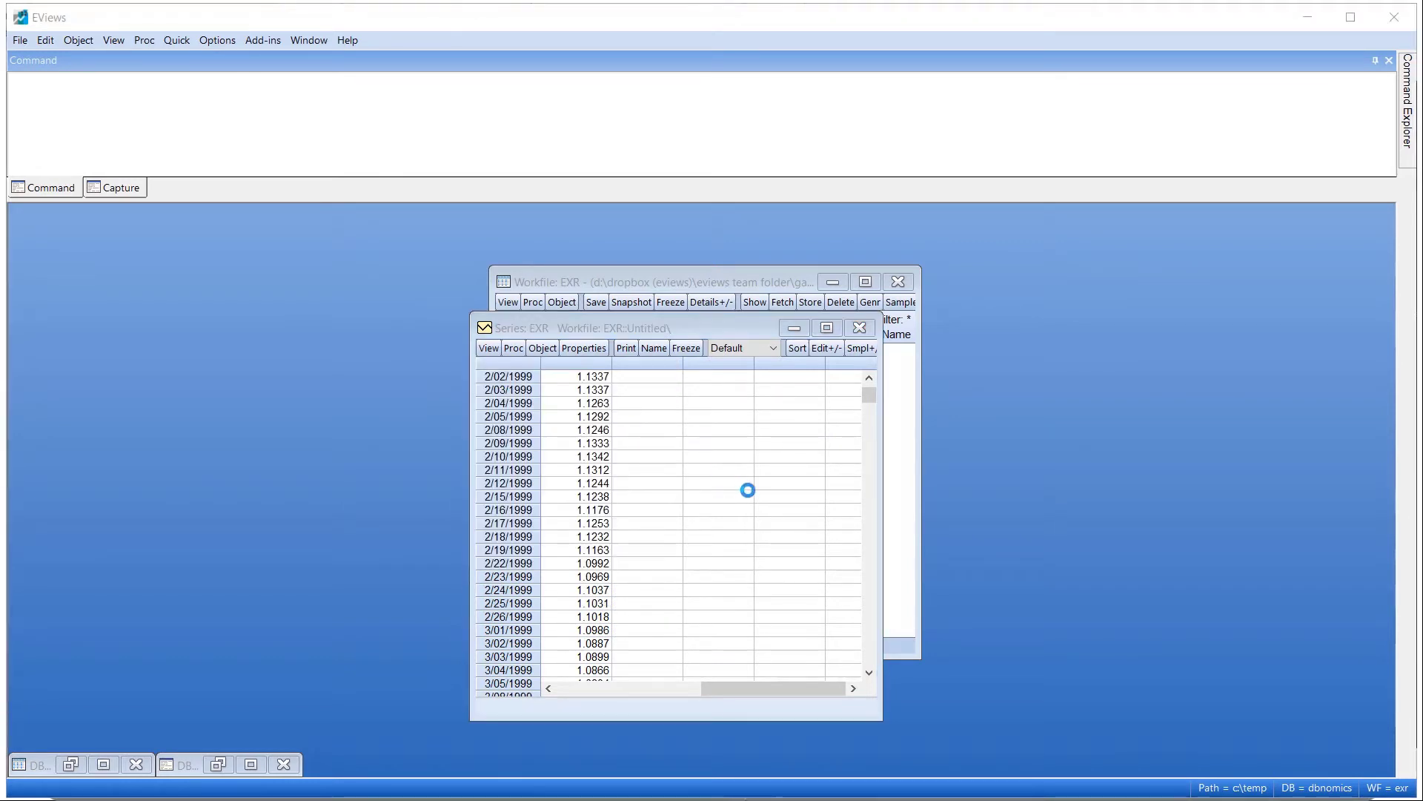
{"action": "left_click", "coordinate": [807, 686]}
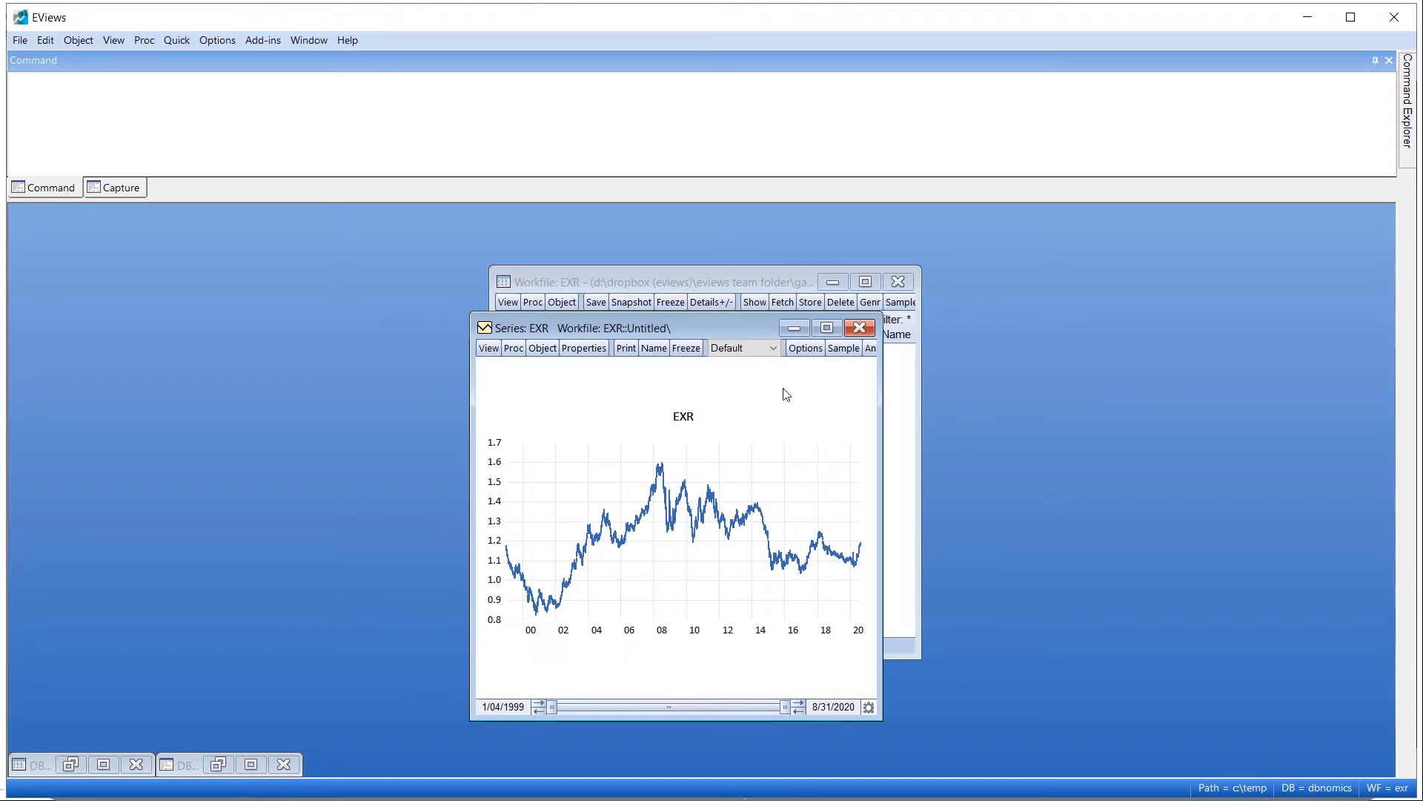
Switch the EXR graph to plot the % Change of the series.
{"action": "left_click", "coordinate": [774, 349]}
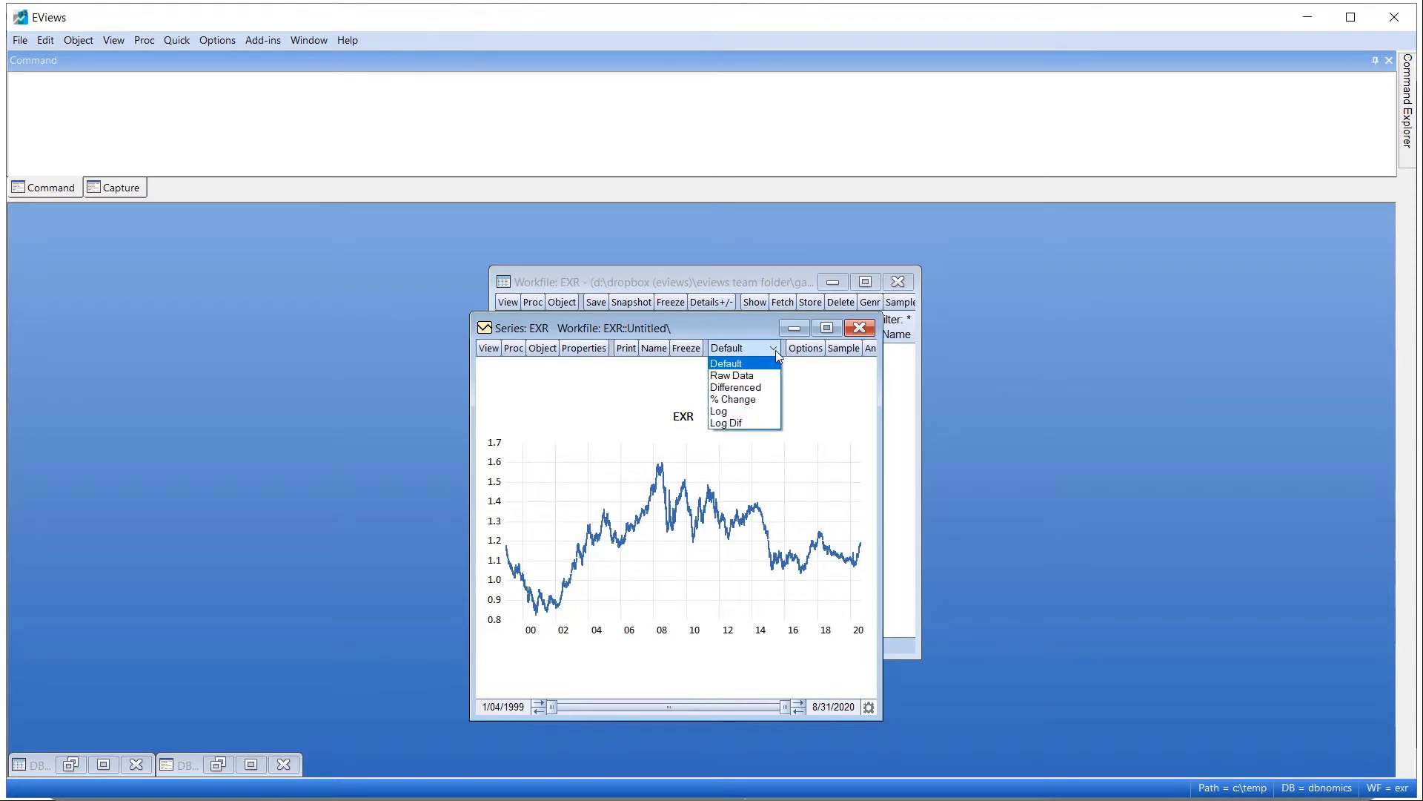
{"action": "left_click", "coordinate": [749, 400]}
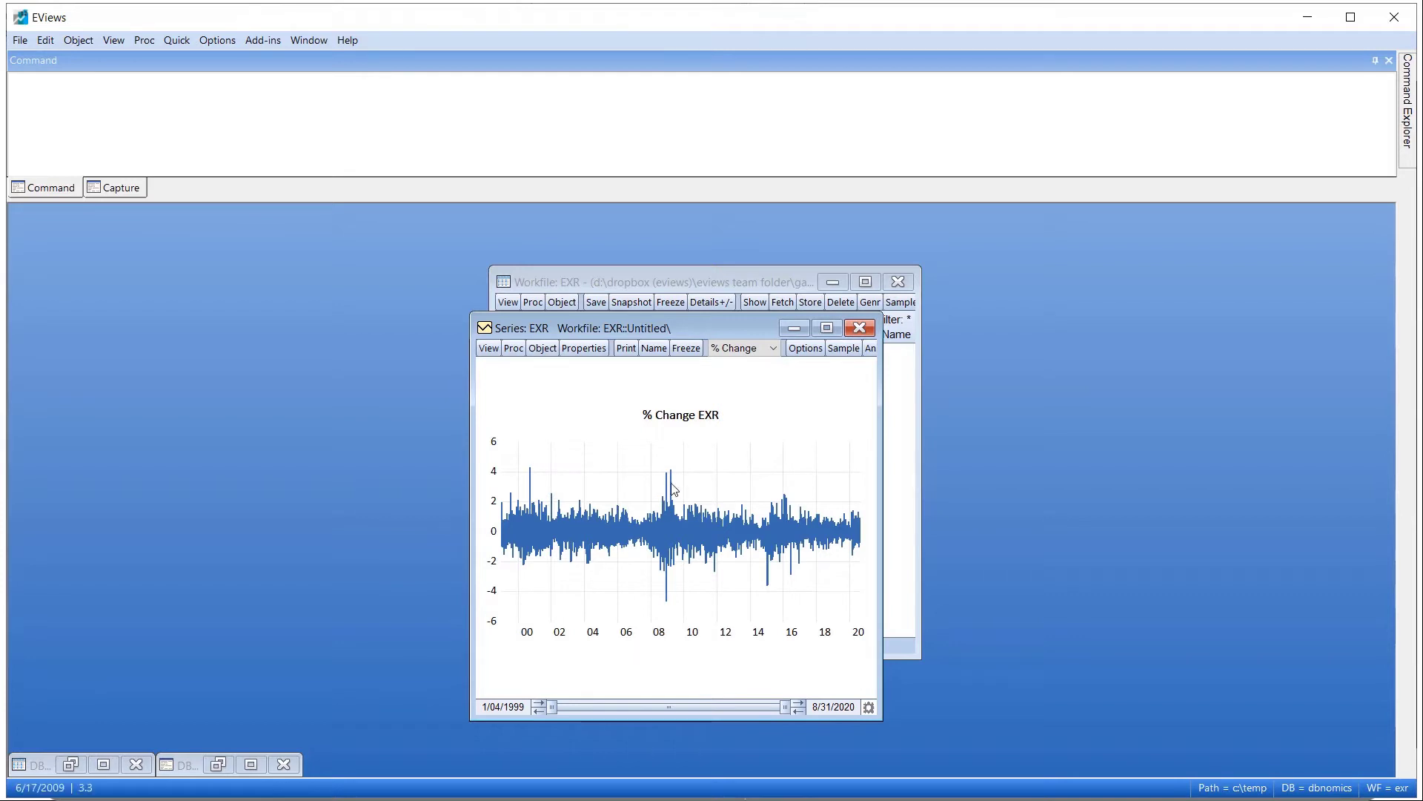
{"action": "mouse_move", "coordinate": [669, 485]}
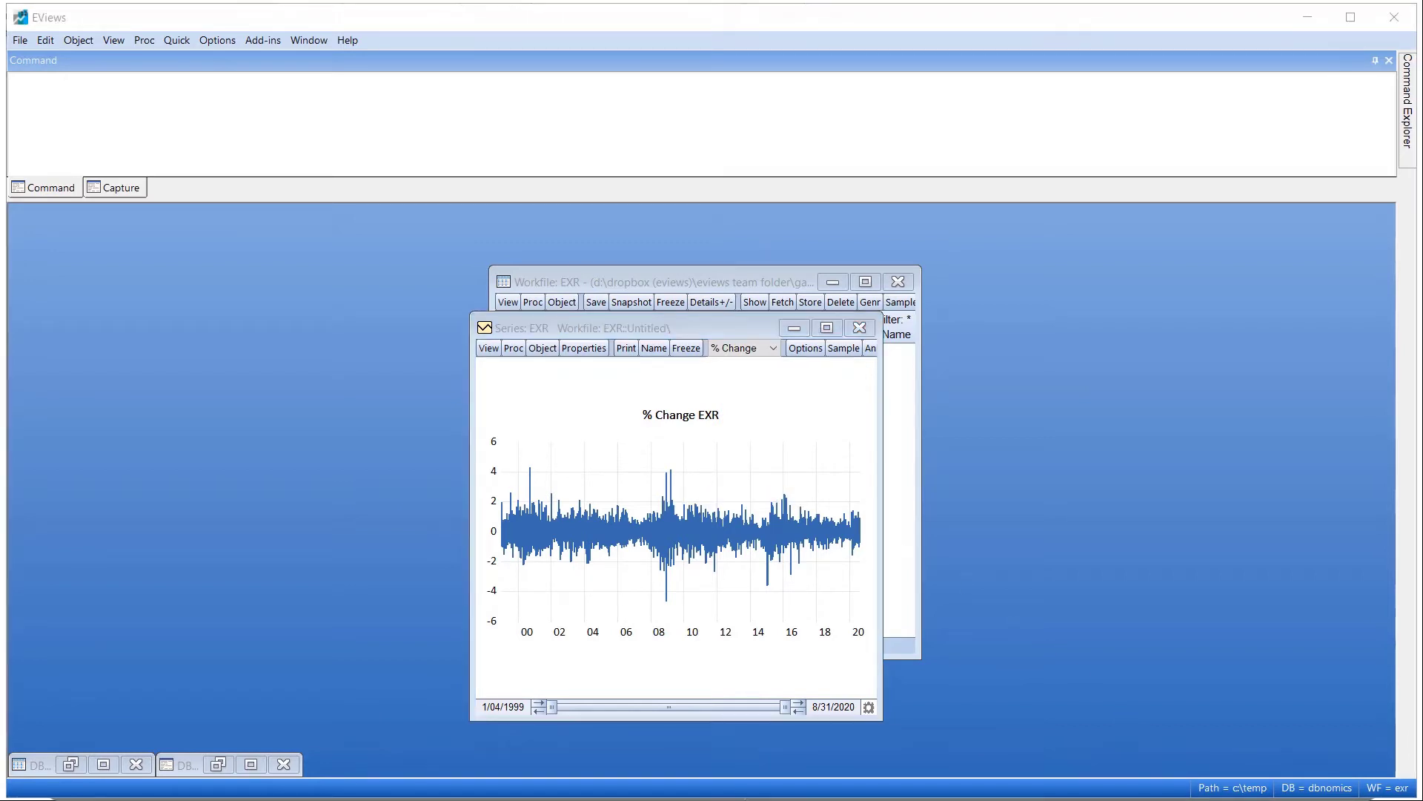
{"action": "left_click", "coordinate": [185, 41]}
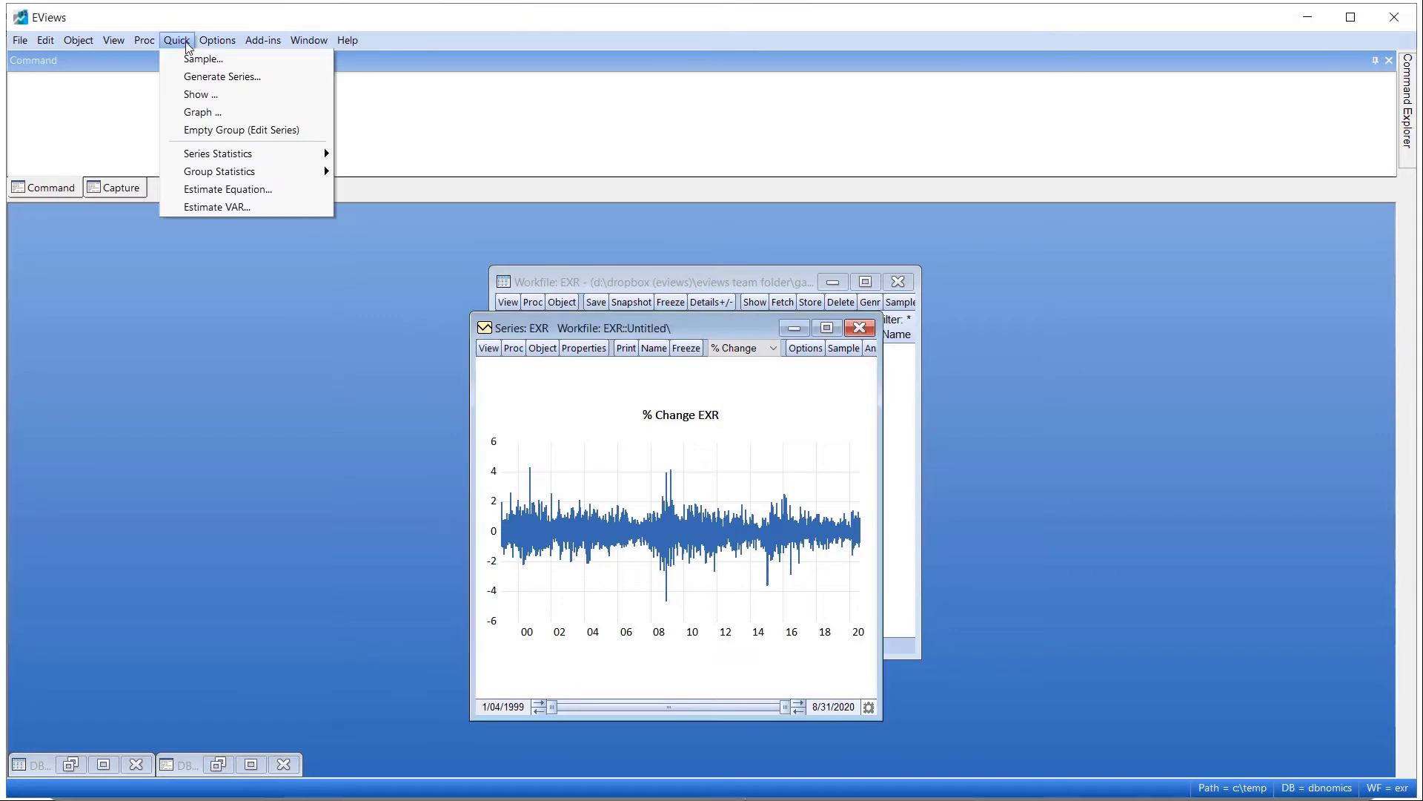
{"action": "left_click", "coordinate": [231, 190]}
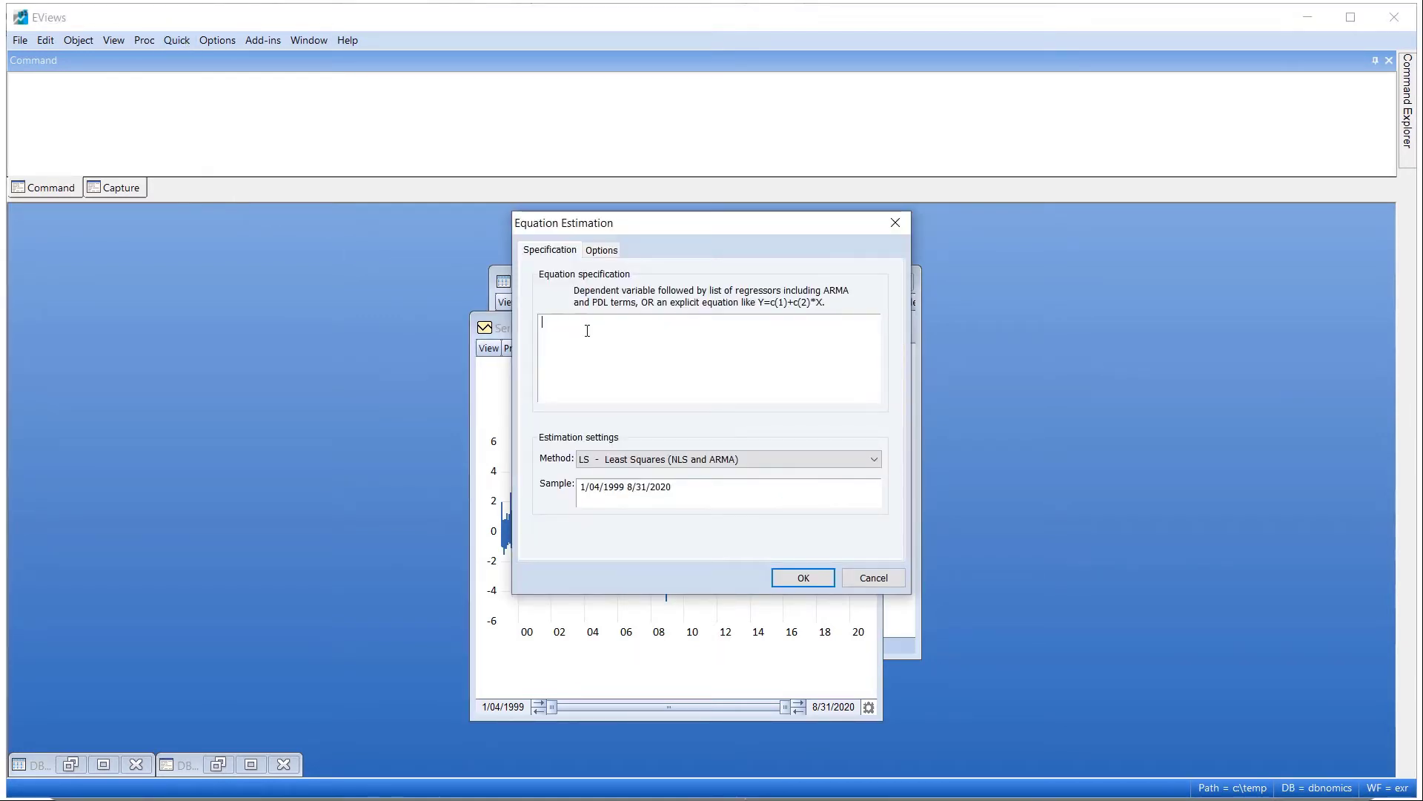
{"action": "type", "text": "@pc(exr) c"}
{"action": "left_click", "coordinate": [625, 459]}
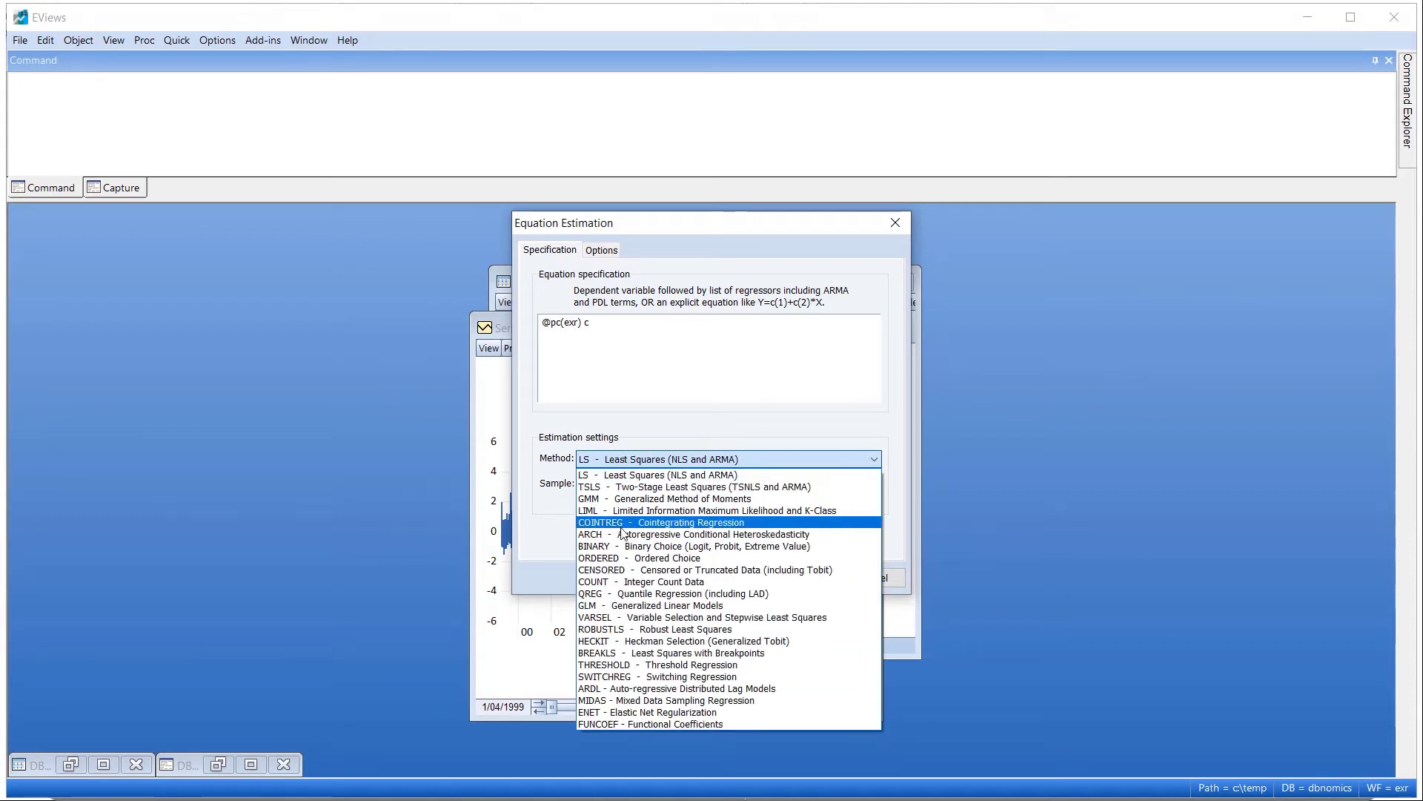
{"action": "key", "text": "Escape"}
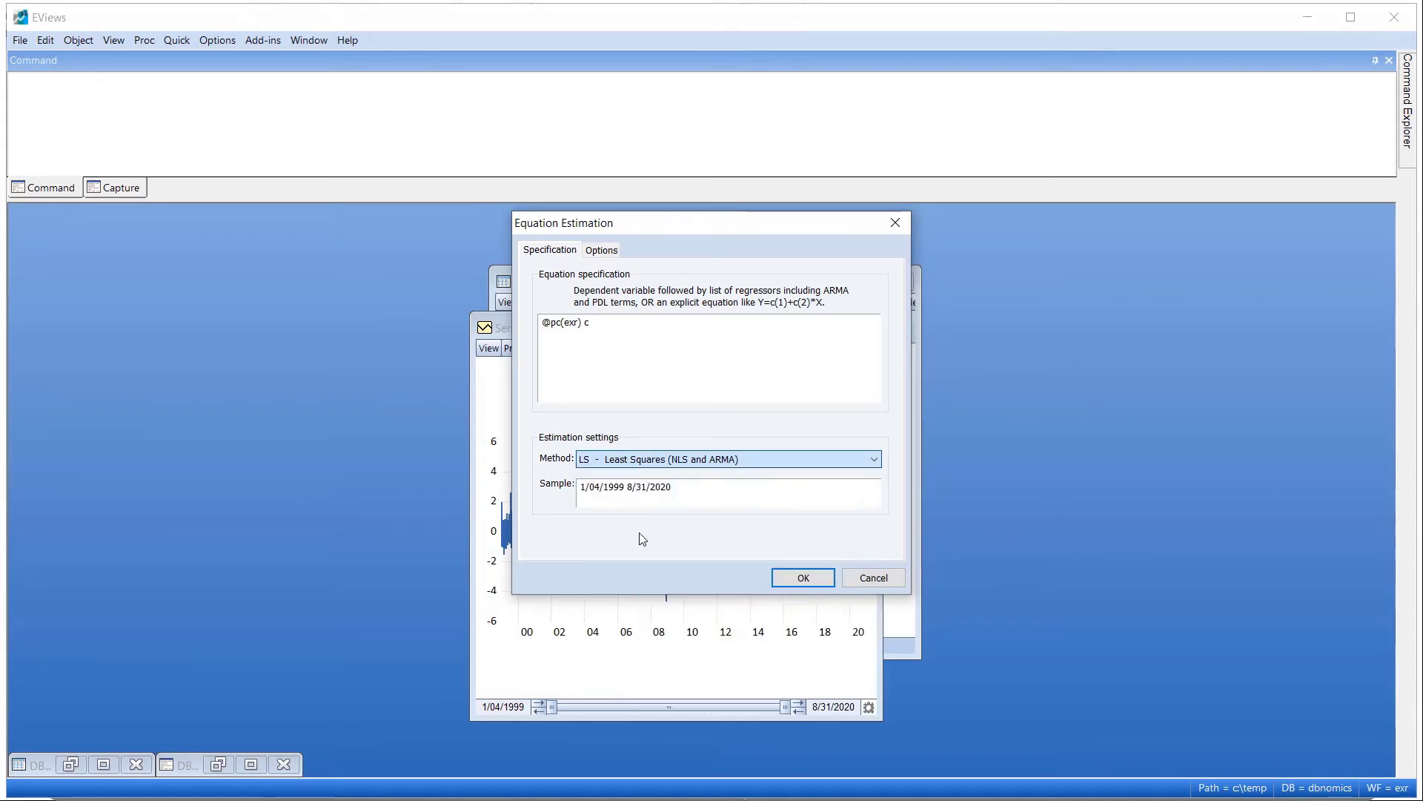
{"action": "key", "text": "a"}
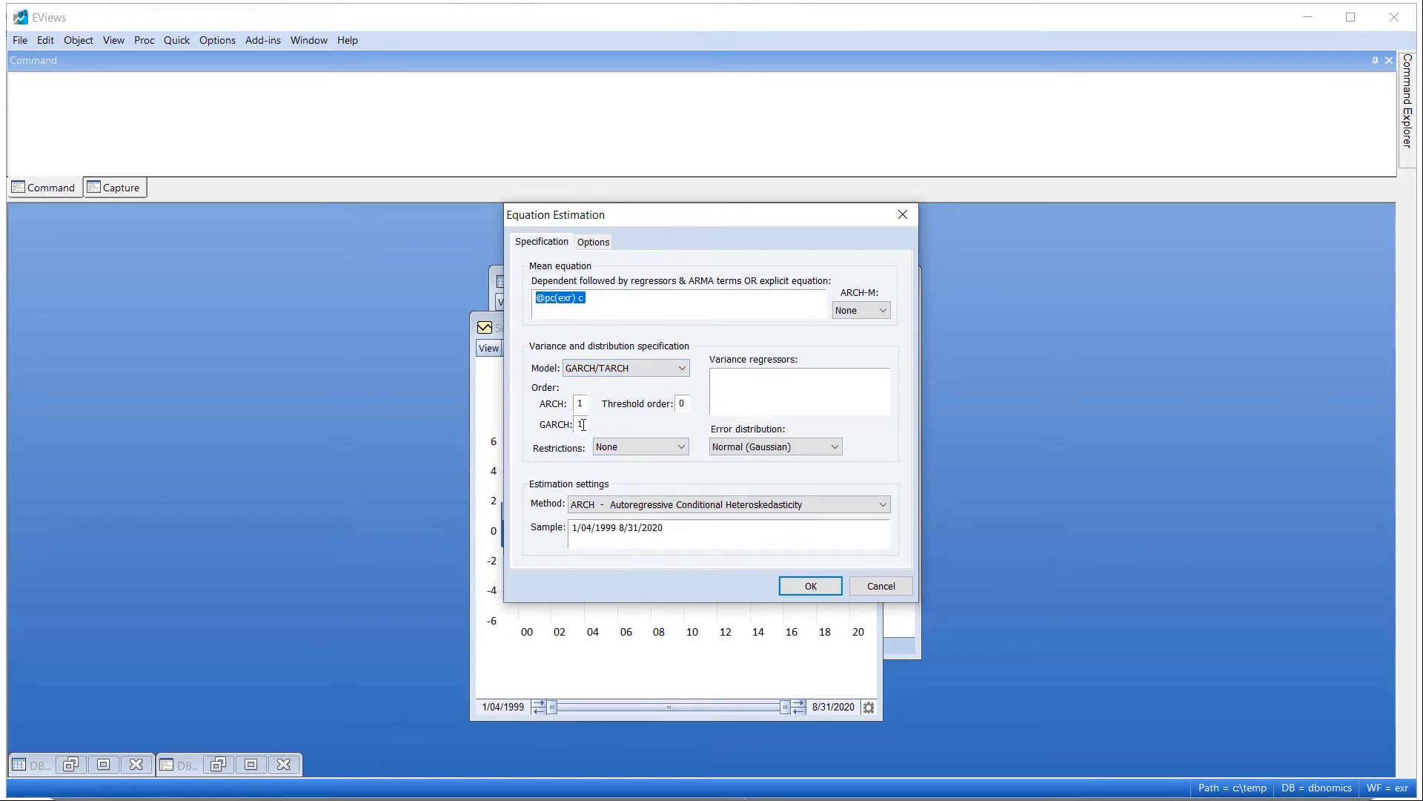
{"action": "left_click", "coordinate": [811, 587]}
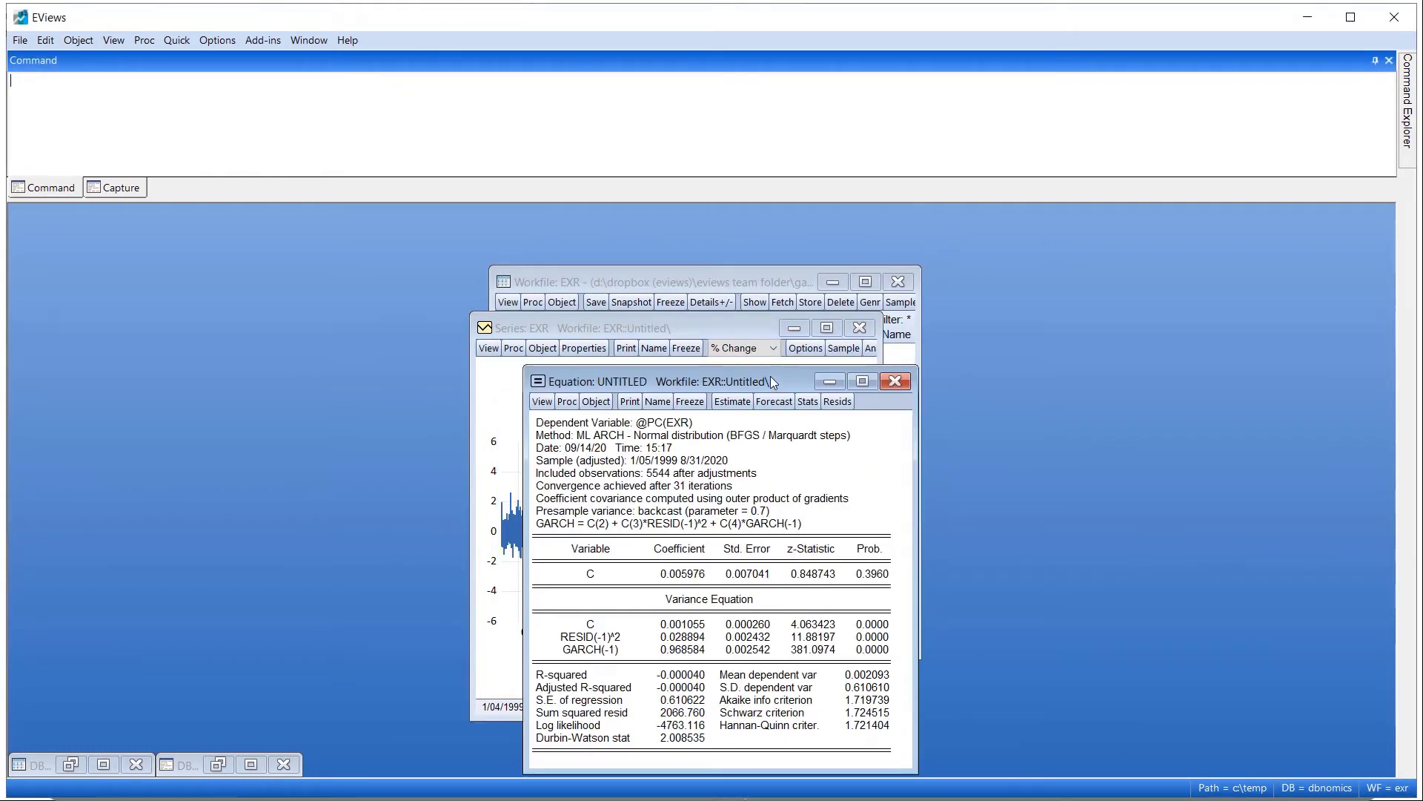
Move the results window up-right and read the full RESID(-1)^2 and GARCH(-1) coefficients.
{"action": "left_click_drag", "start_coordinate": [771, 381], "coordinate": [831, 245]}
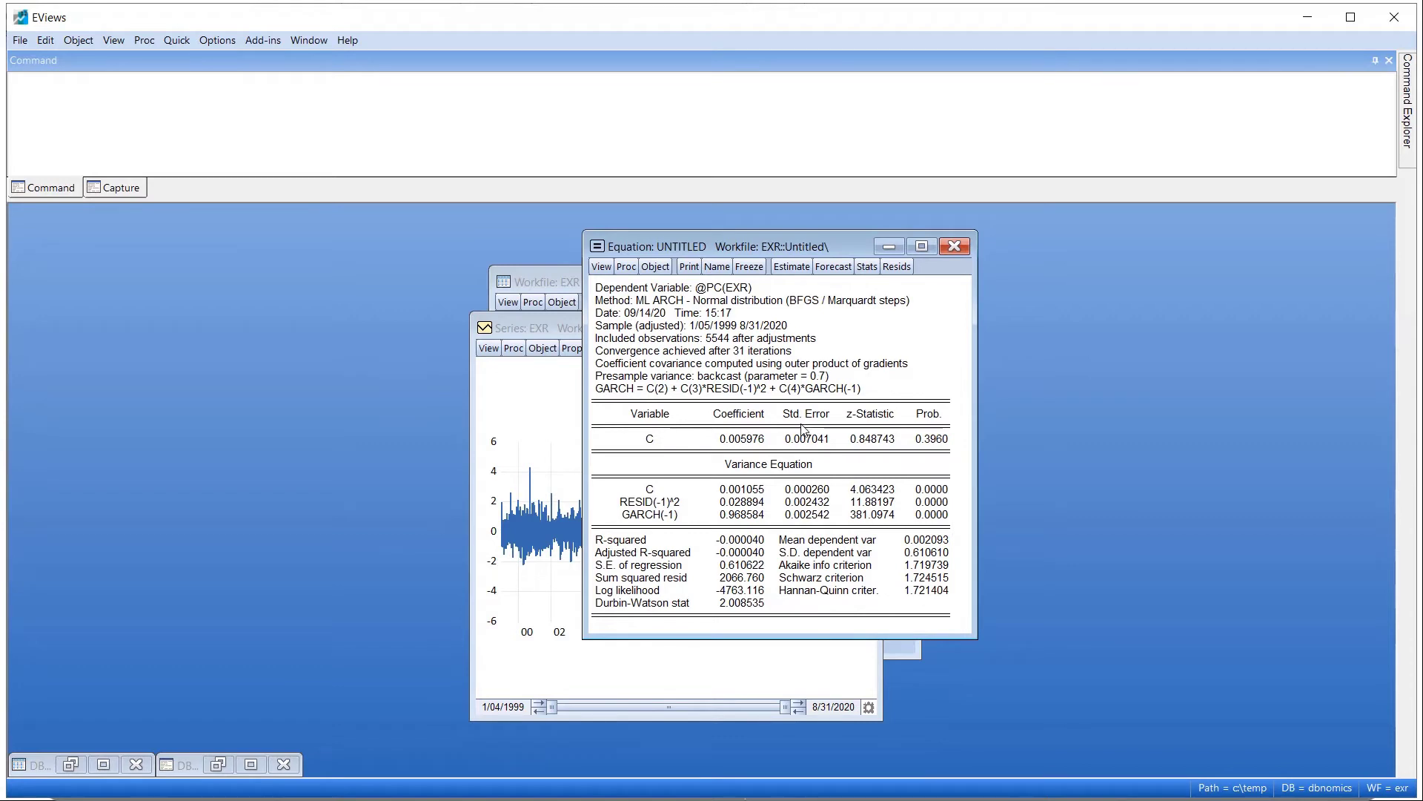
{"action": "left_click", "coordinate": [756, 515]}
{"action": "left_click", "coordinate": [753, 502]}
{"action": "left_click", "coordinate": [749, 519]}
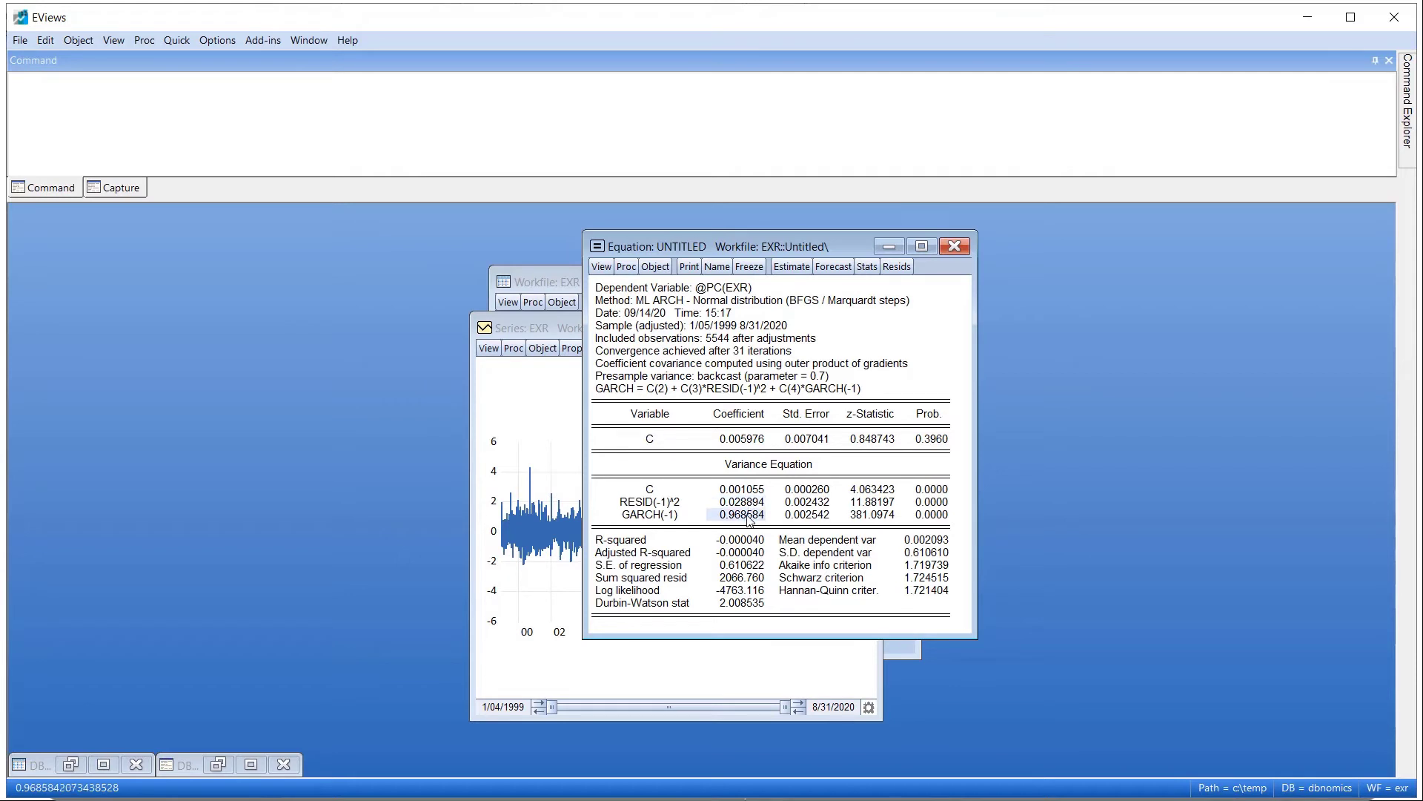
{"action": "left_click", "coordinate": [752, 503]}
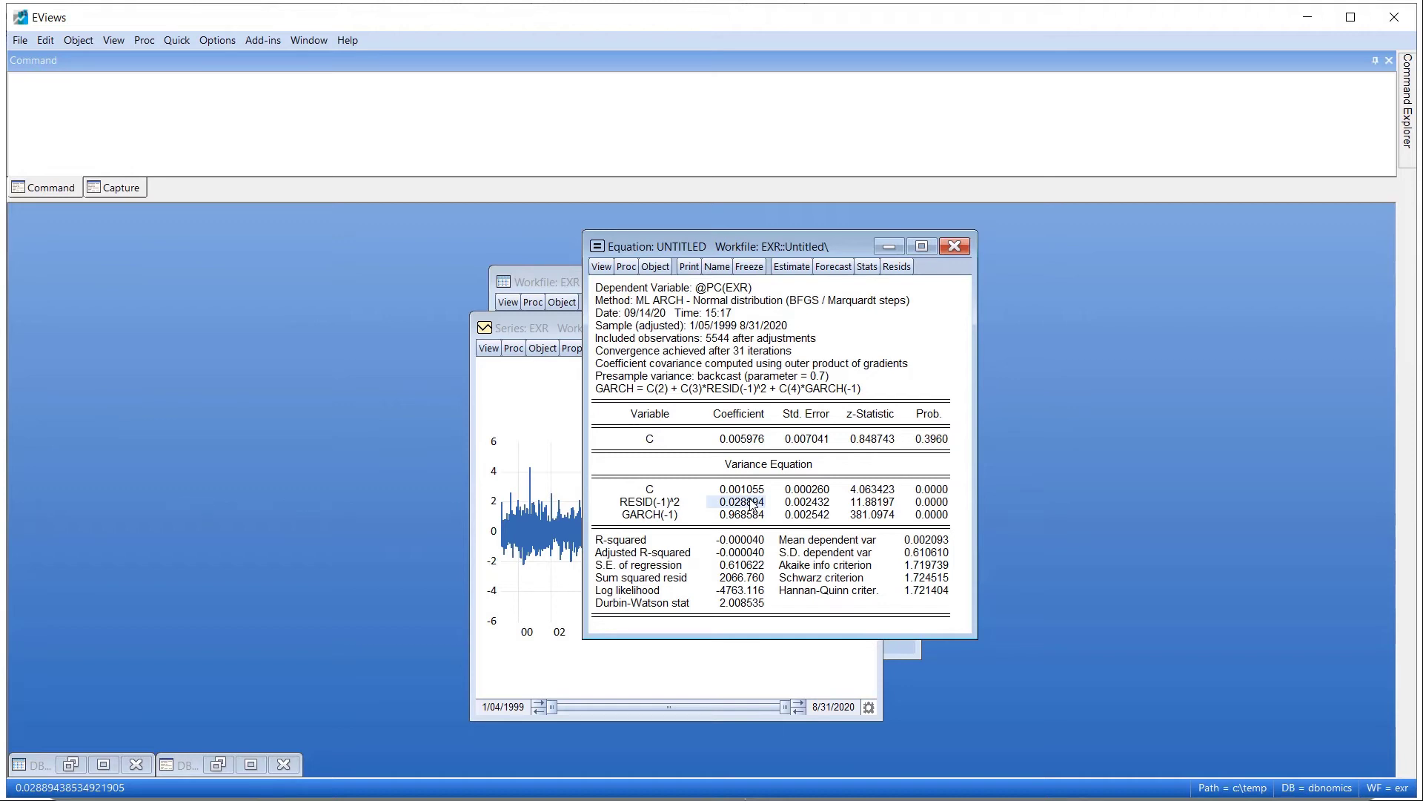
{"action": "left_click", "coordinate": [601, 266]}
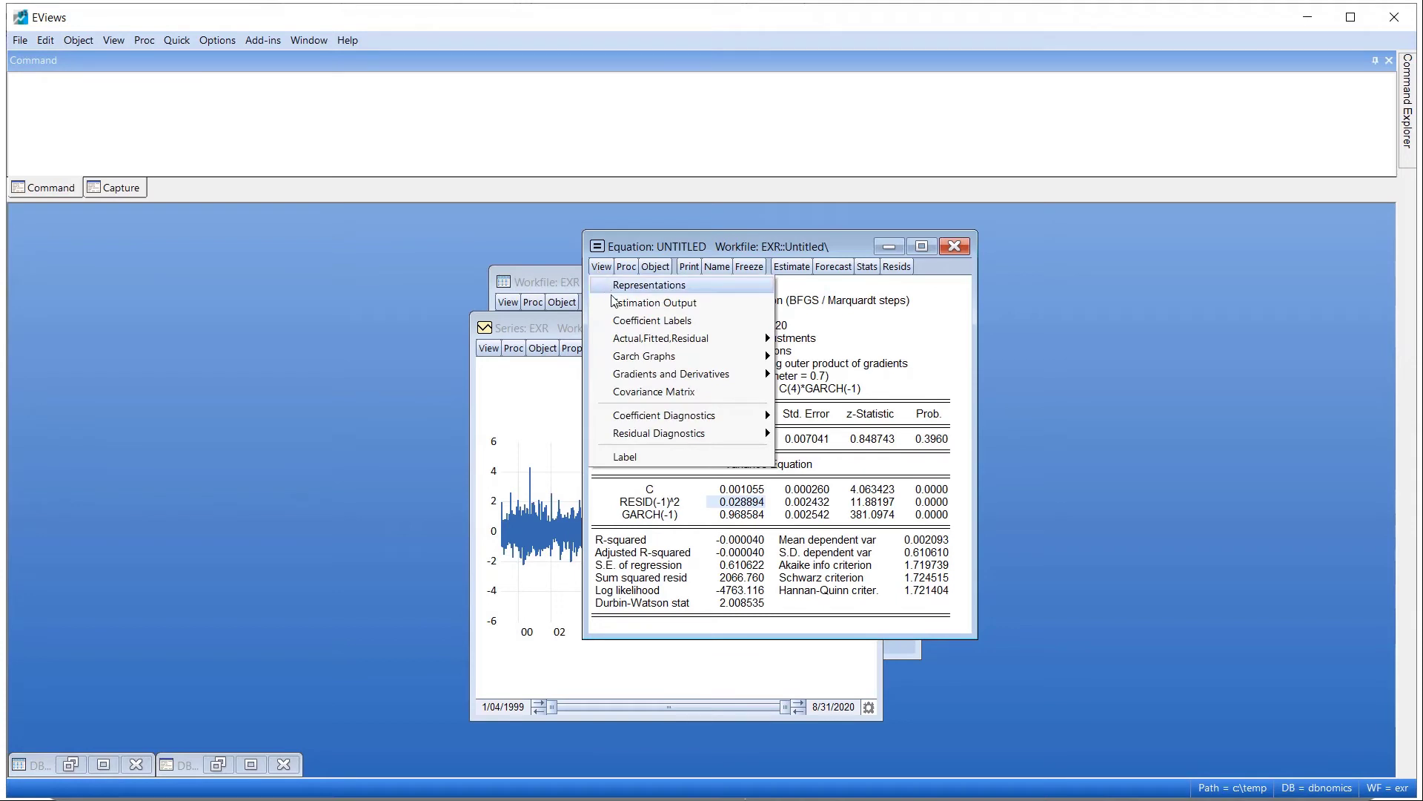
Show the News Impact Curve from the equation's Garch Graphs view.
{"action": "mouse_move", "coordinate": [646, 359]}
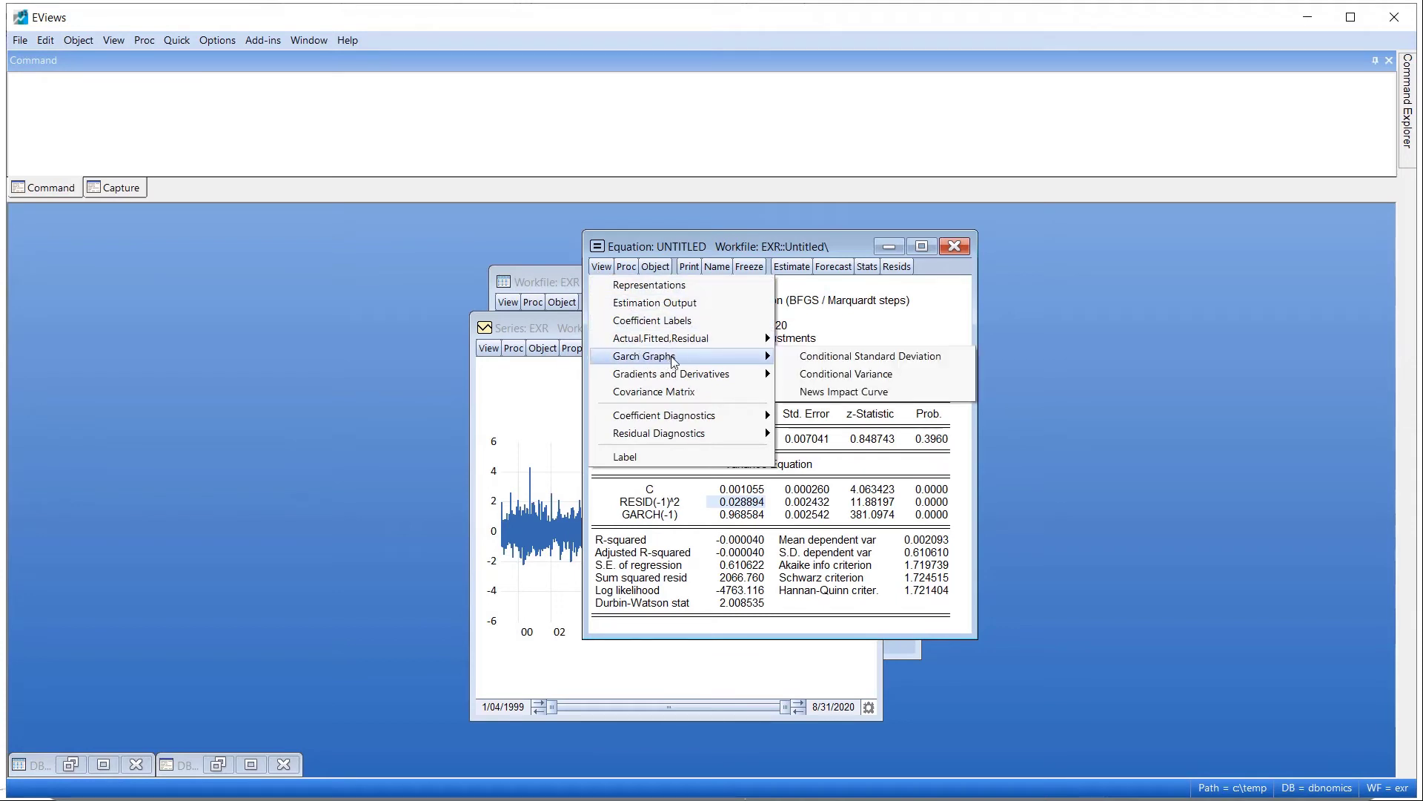
{"action": "left_click", "coordinate": [824, 395]}
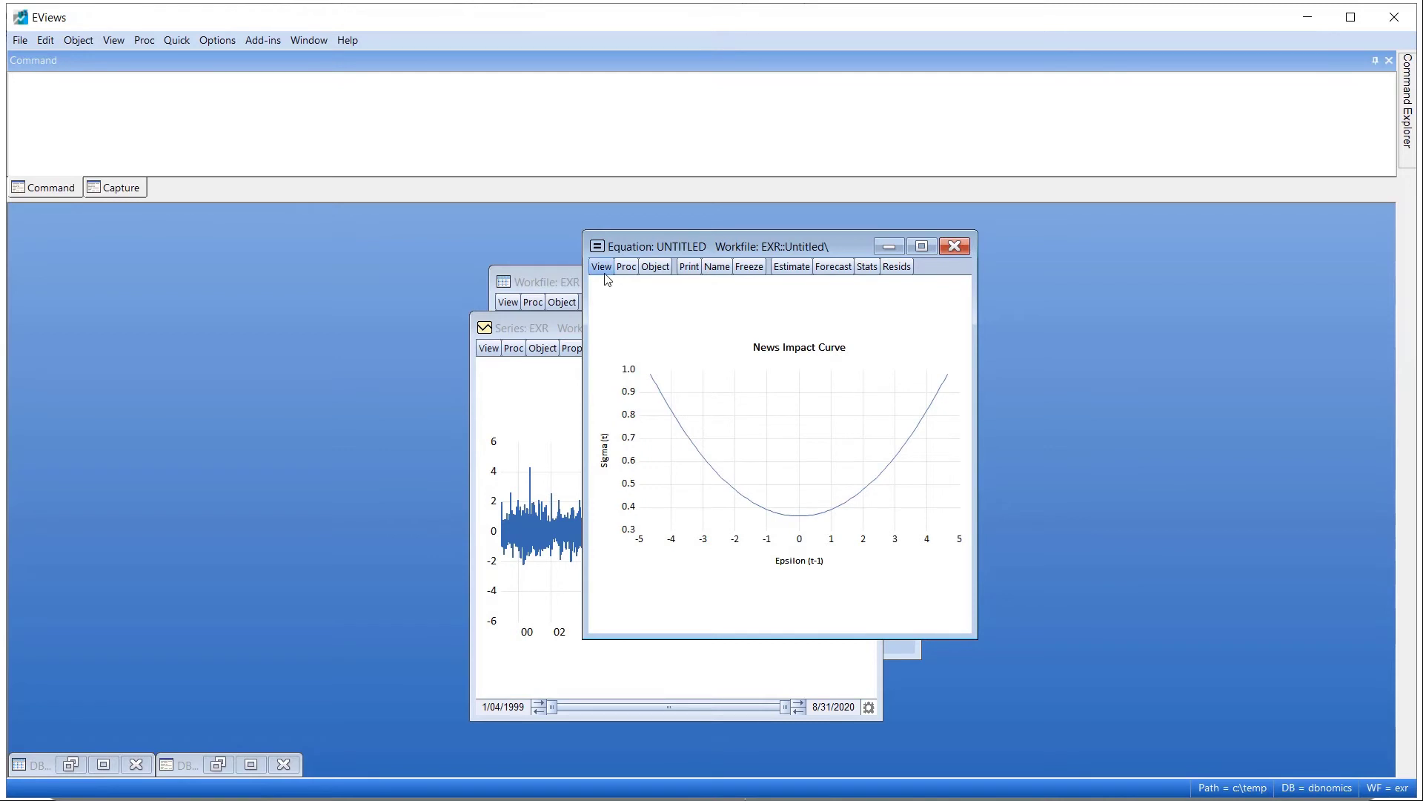
{"action": "left_click", "coordinate": [601, 266]}
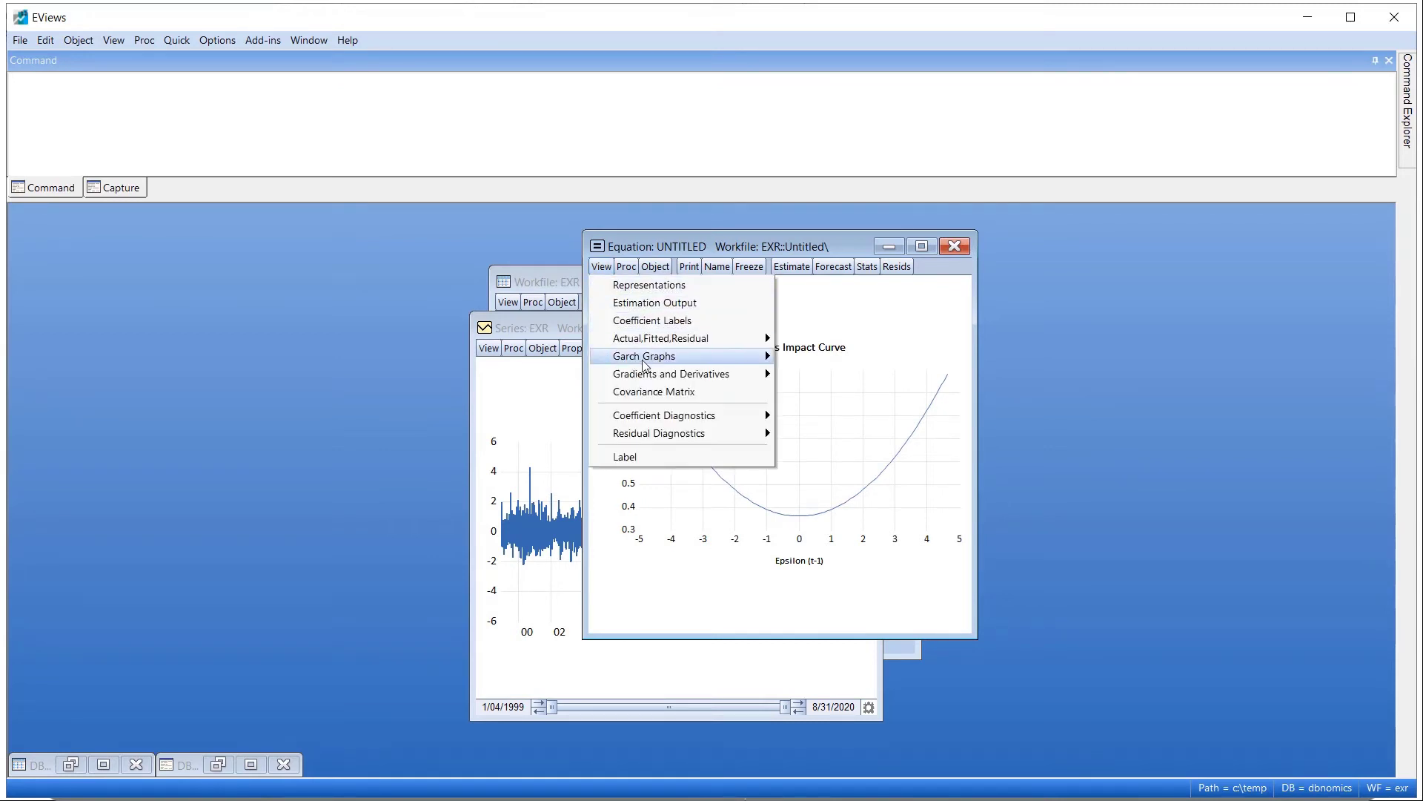
Run the Nyblom Stability Test from Coefficient Diagnostics and read its full null hypothesis.
{"action": "mouse_move", "coordinate": [666, 417]}
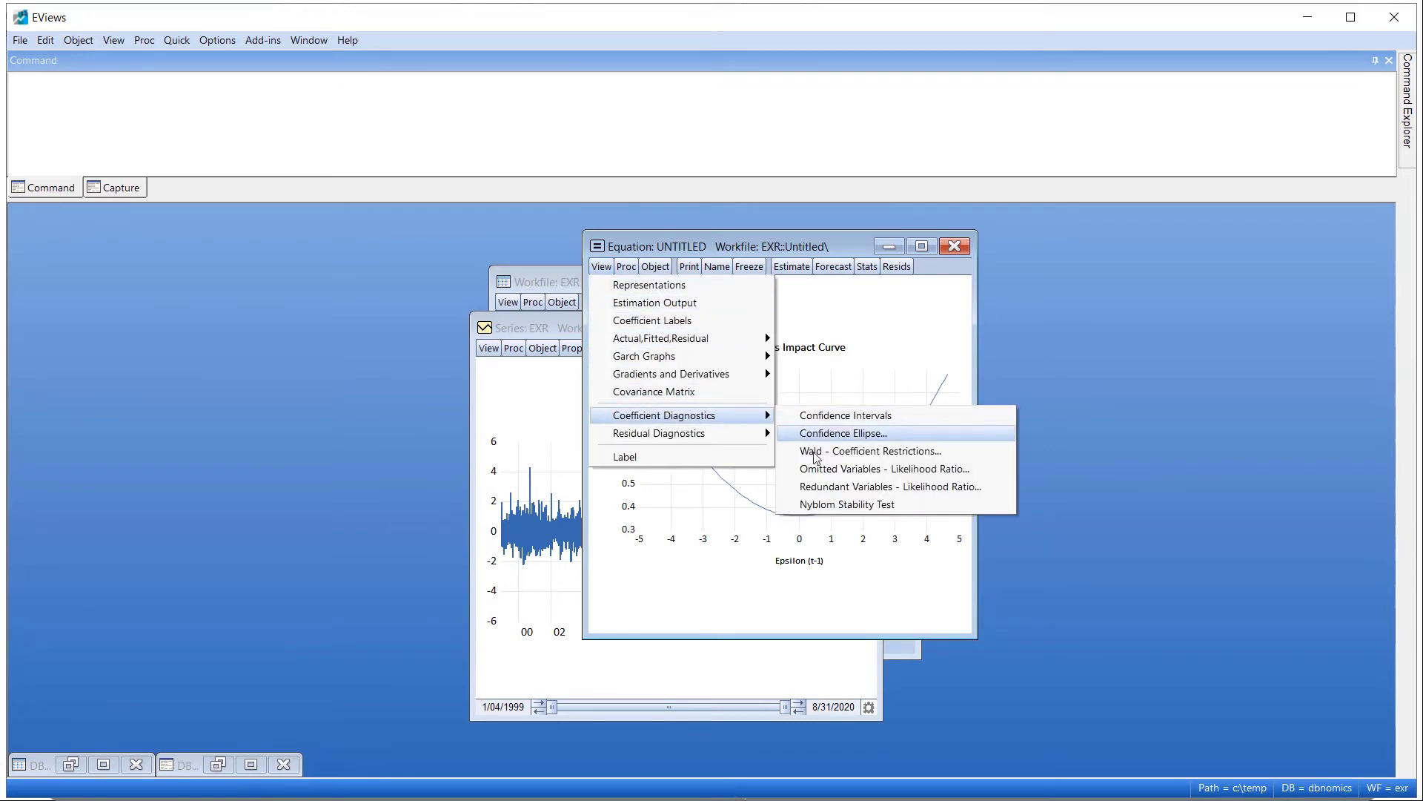
{"action": "left_click", "coordinate": [850, 510]}
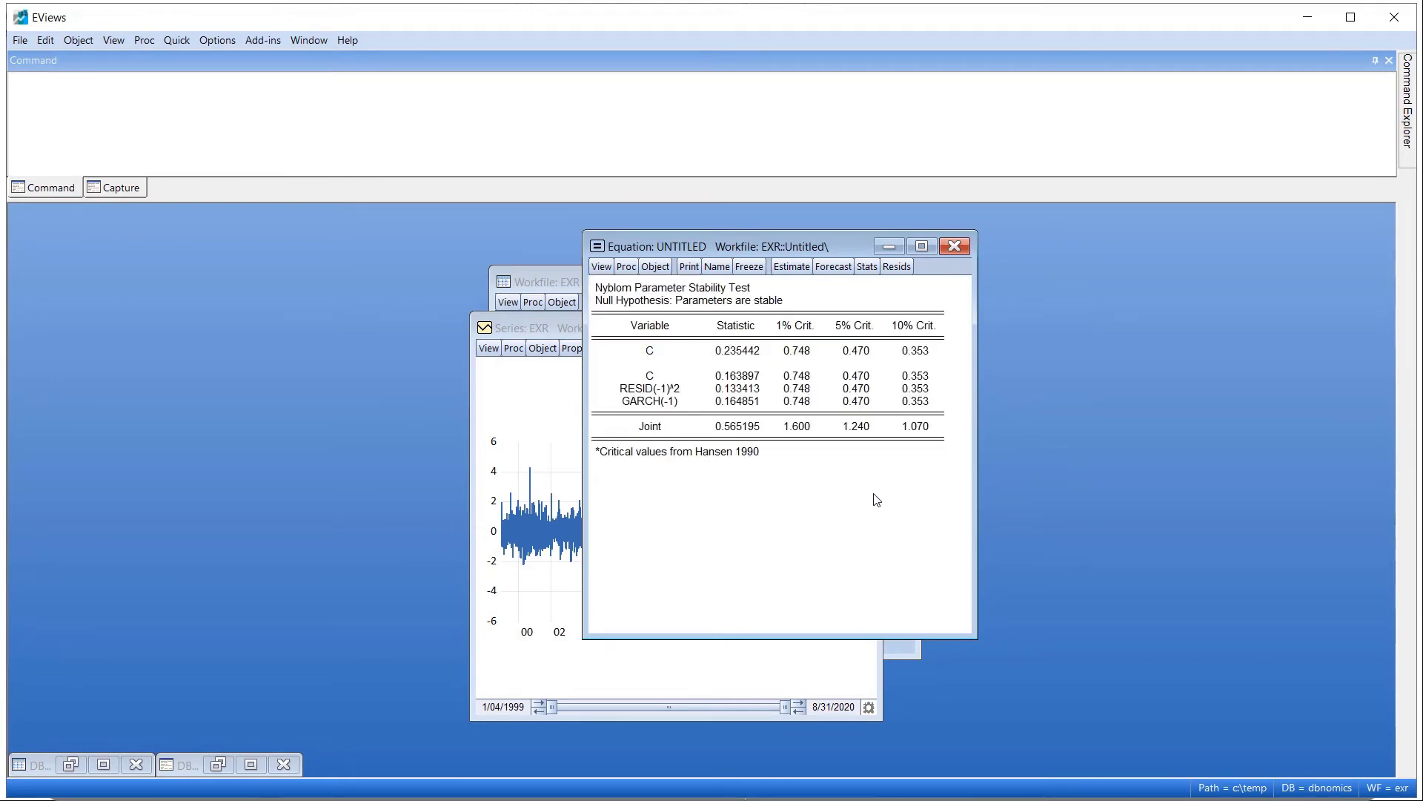
{"action": "left_click", "coordinate": [669, 304]}
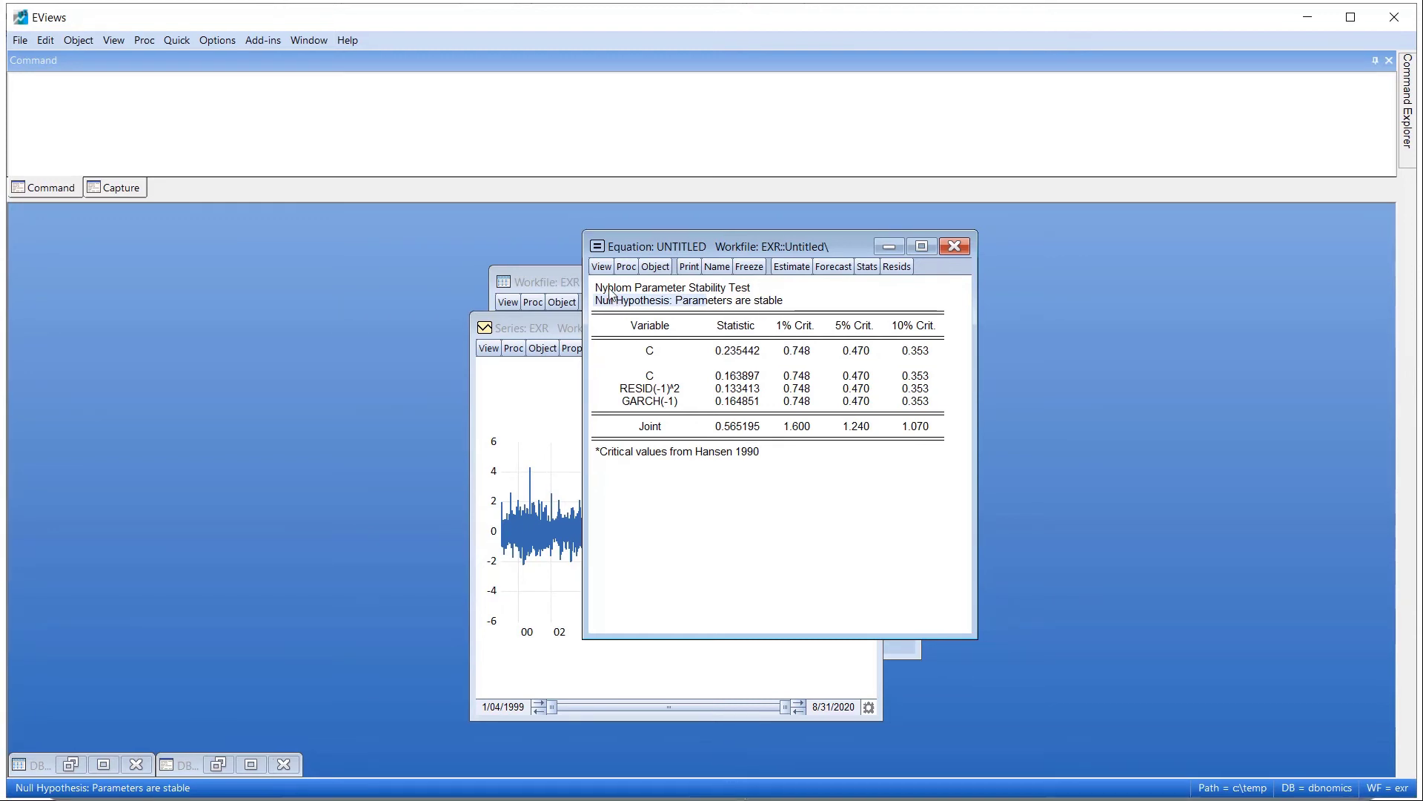
Run the Engle-Ng sign-bias test on the equation's residuals.
{"action": "left_click", "coordinate": [599, 269]}
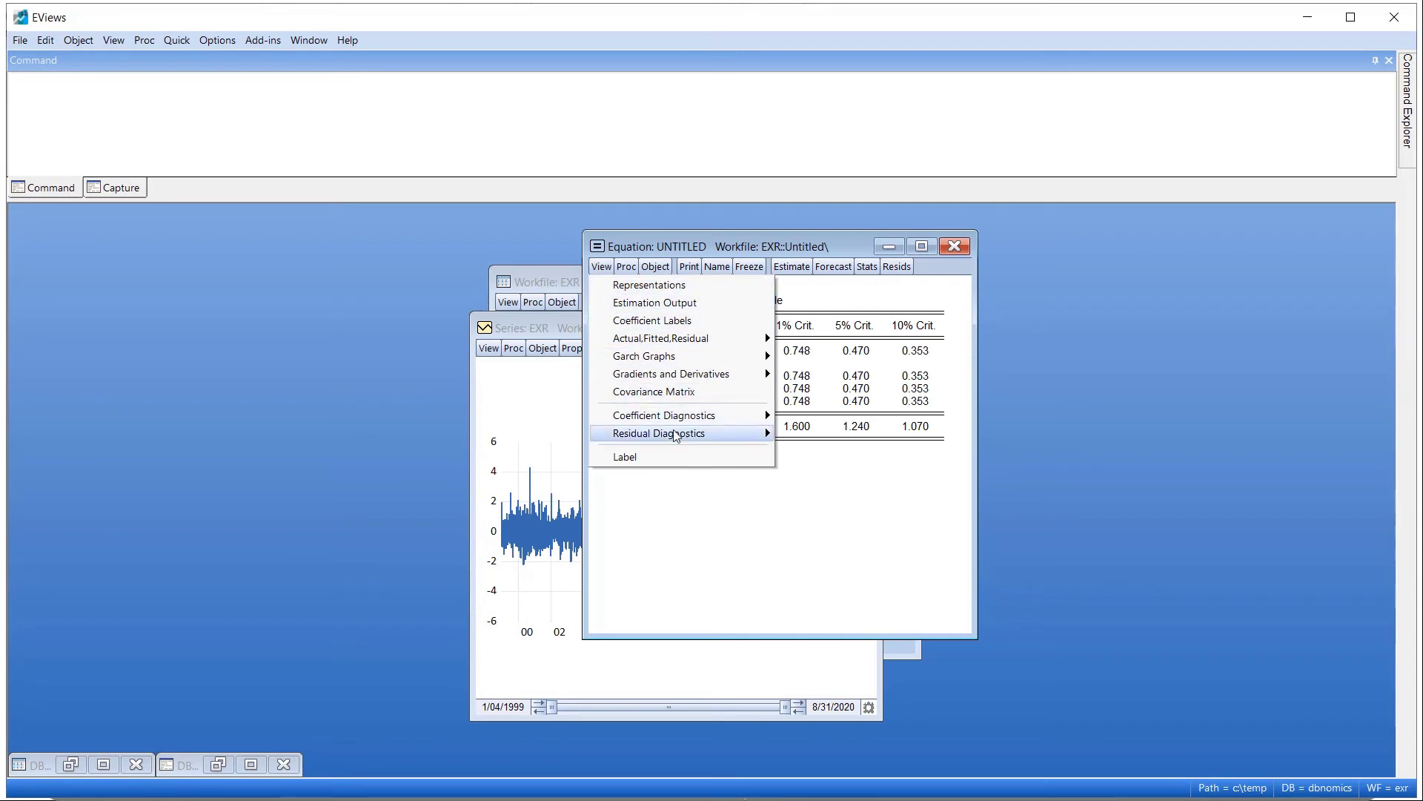
{"action": "mouse_move", "coordinate": [686, 434]}
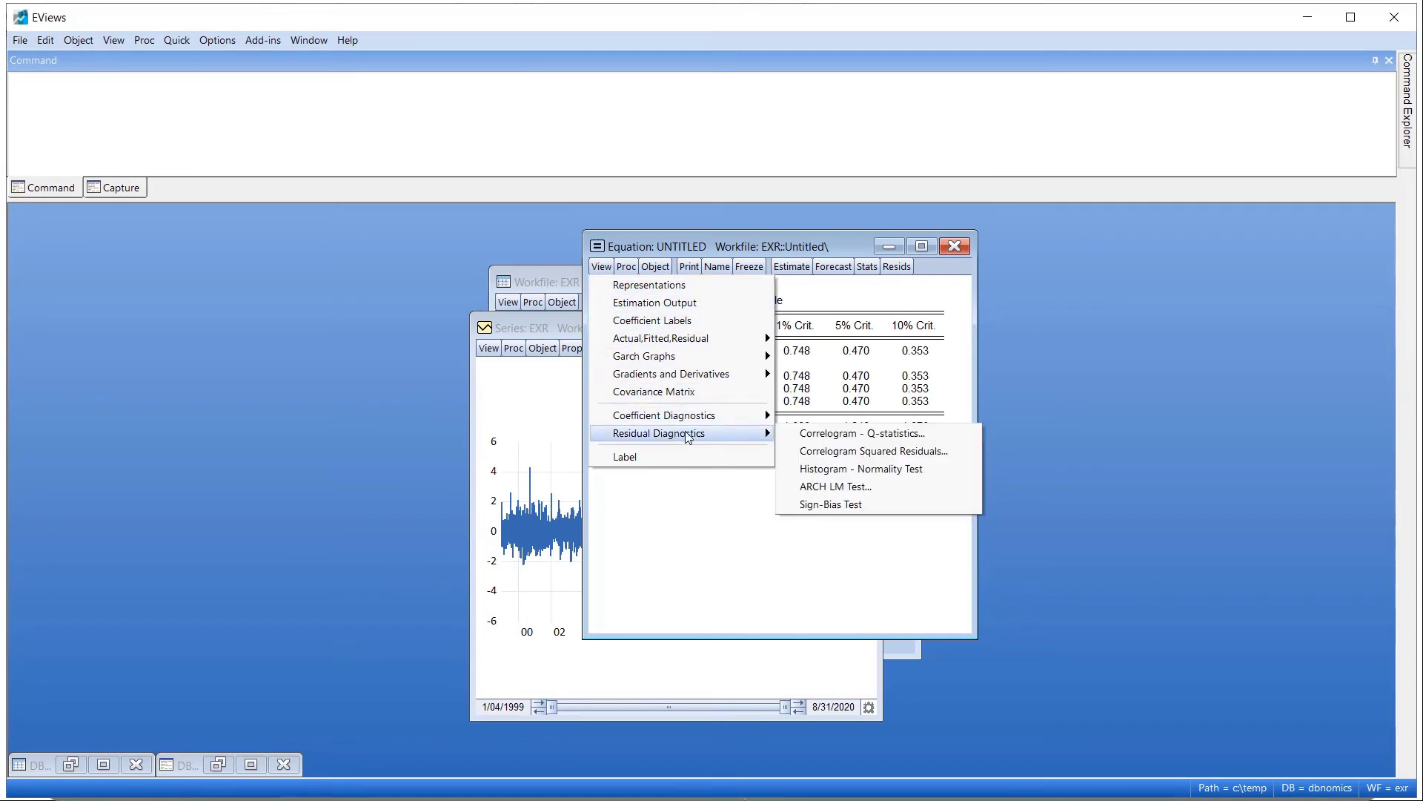
{"action": "left_click", "coordinate": [839, 504]}
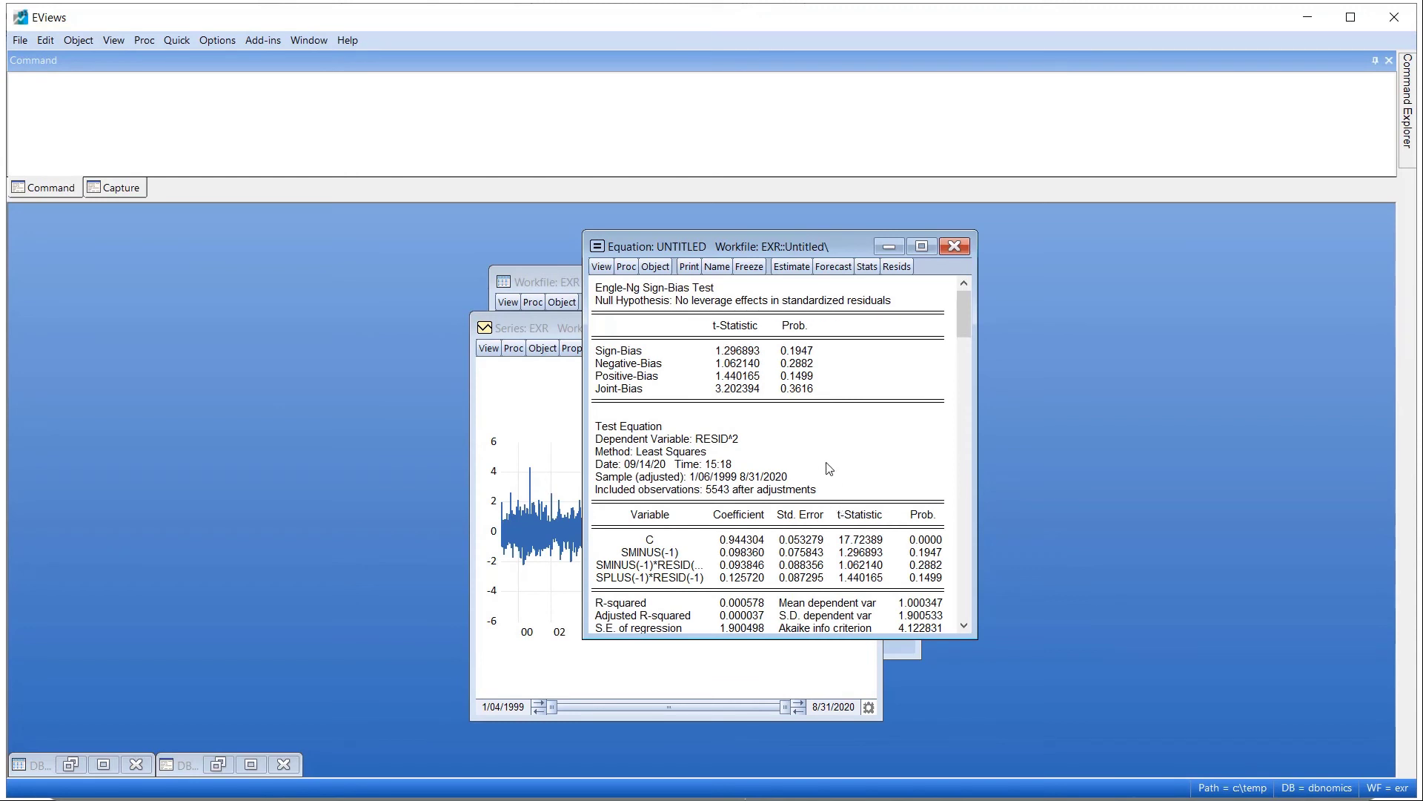
Inspect the sign-bias probabilities, including the joint-bias statistic 3.202394 with probability 0.3616.
{"action": "left_click", "coordinate": [797, 349]}
{"action": "left_click", "coordinate": [797, 362]}
{"action": "left_click", "coordinate": [797, 375]}
{"action": "left_click", "coordinate": [798, 388]}
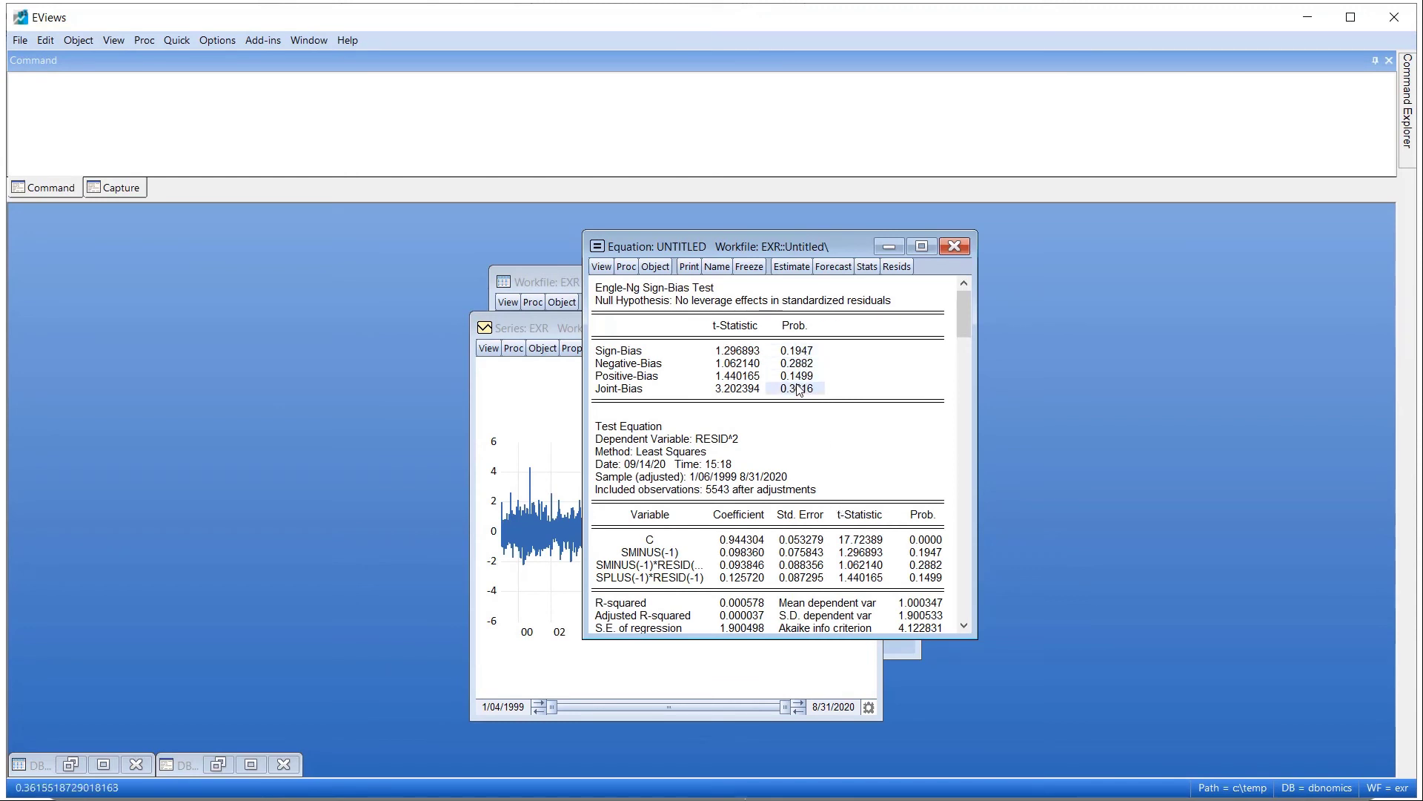
{"action": "left_click", "coordinate": [646, 301]}
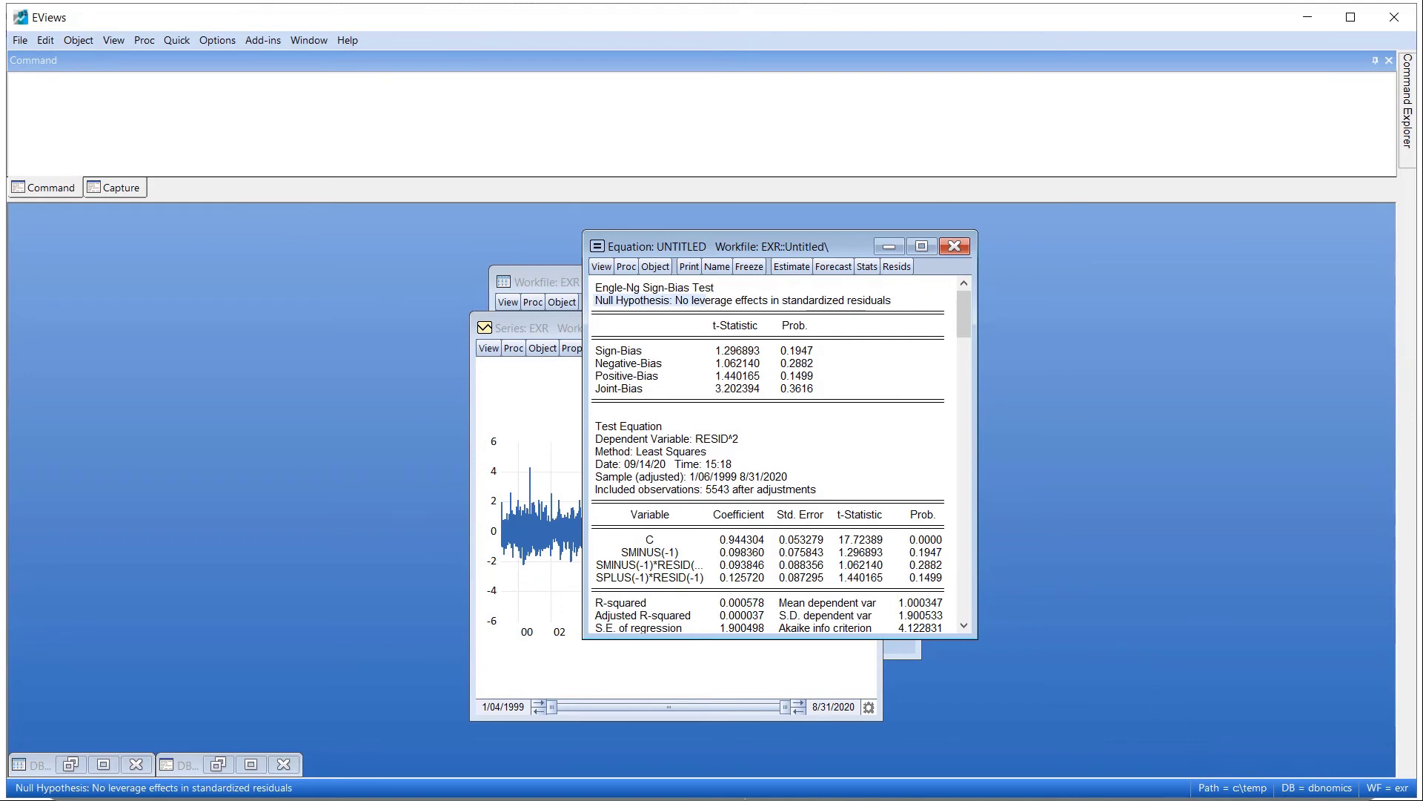
{"action": "left_click", "coordinate": [840, 509]}
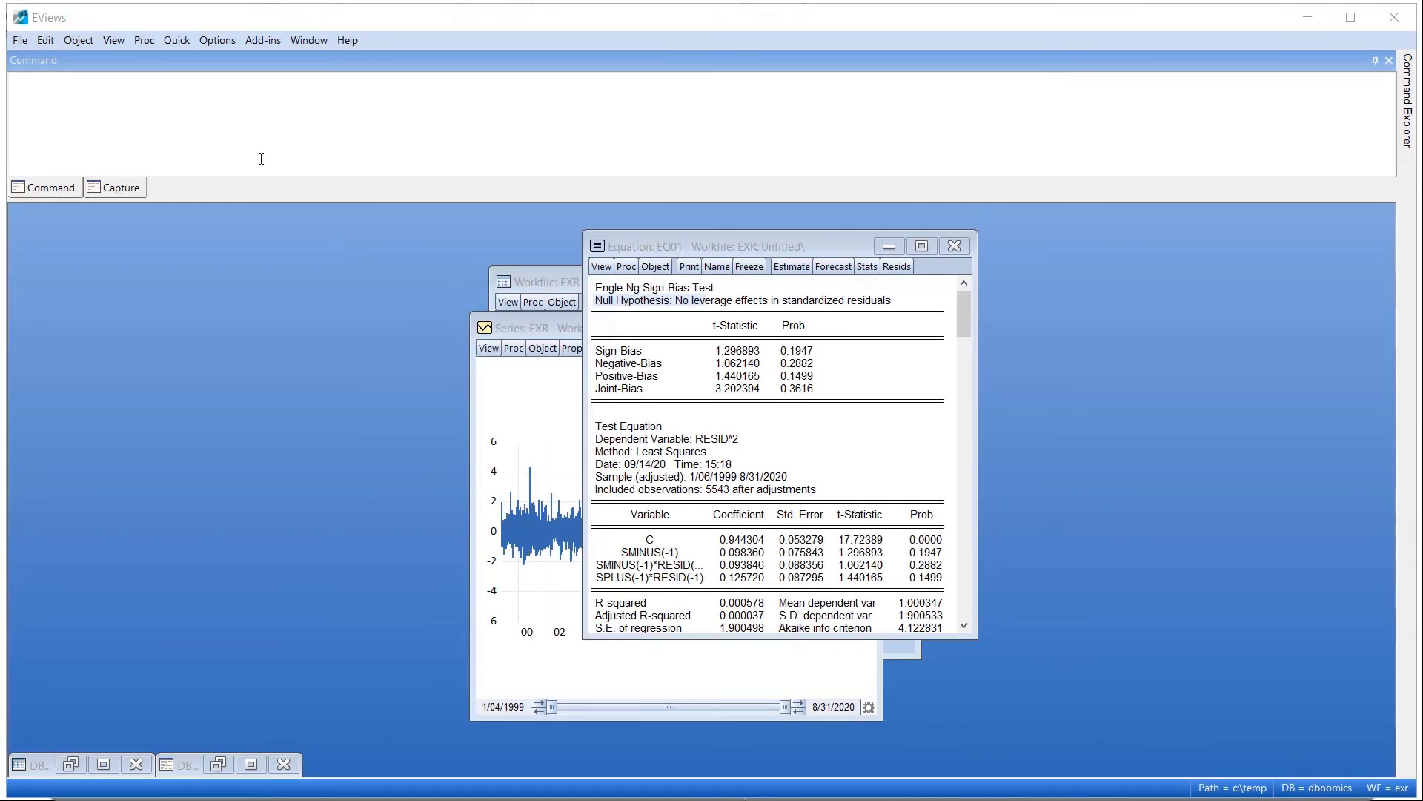
{"action": "left_click", "coordinate": [175, 42]}
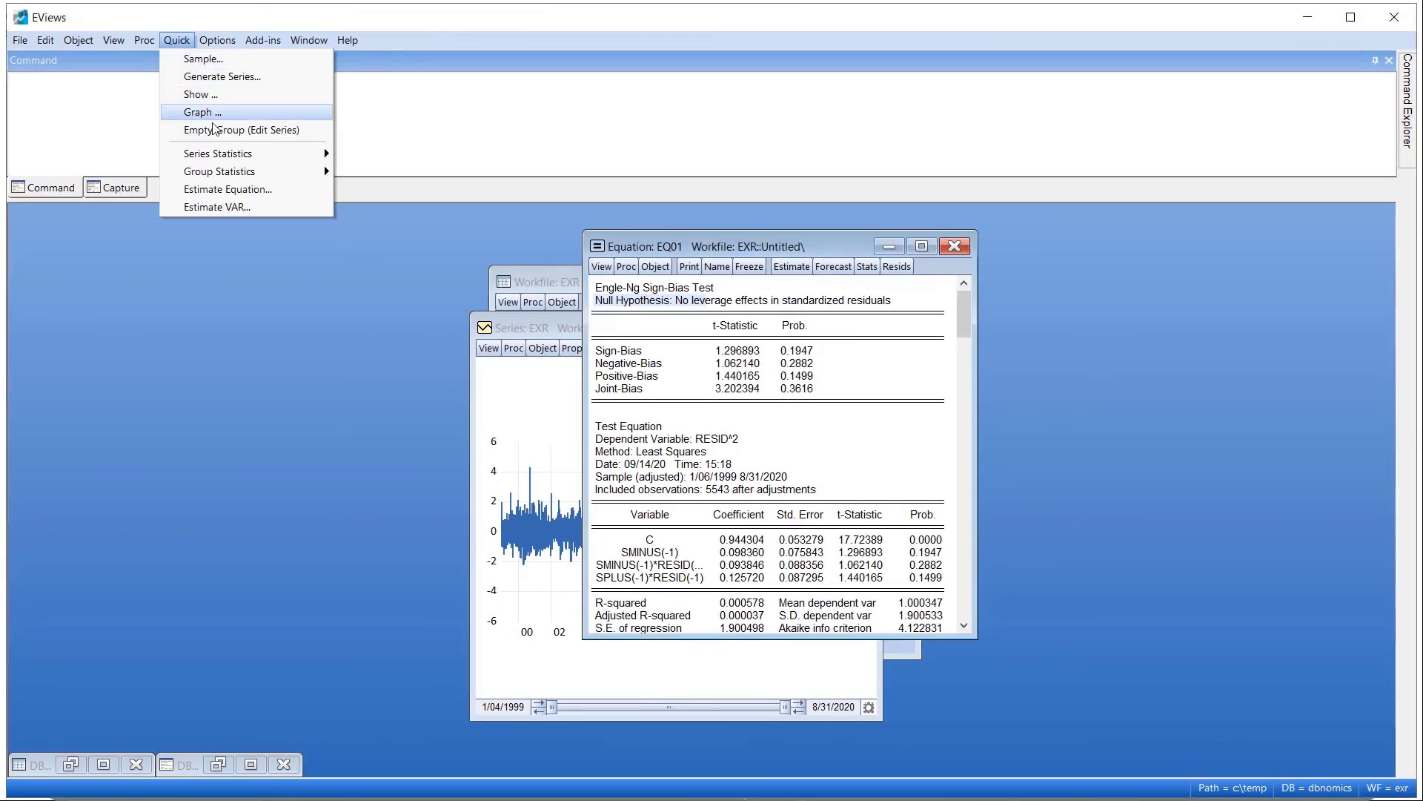
{"action": "left_click", "coordinate": [228, 190]}
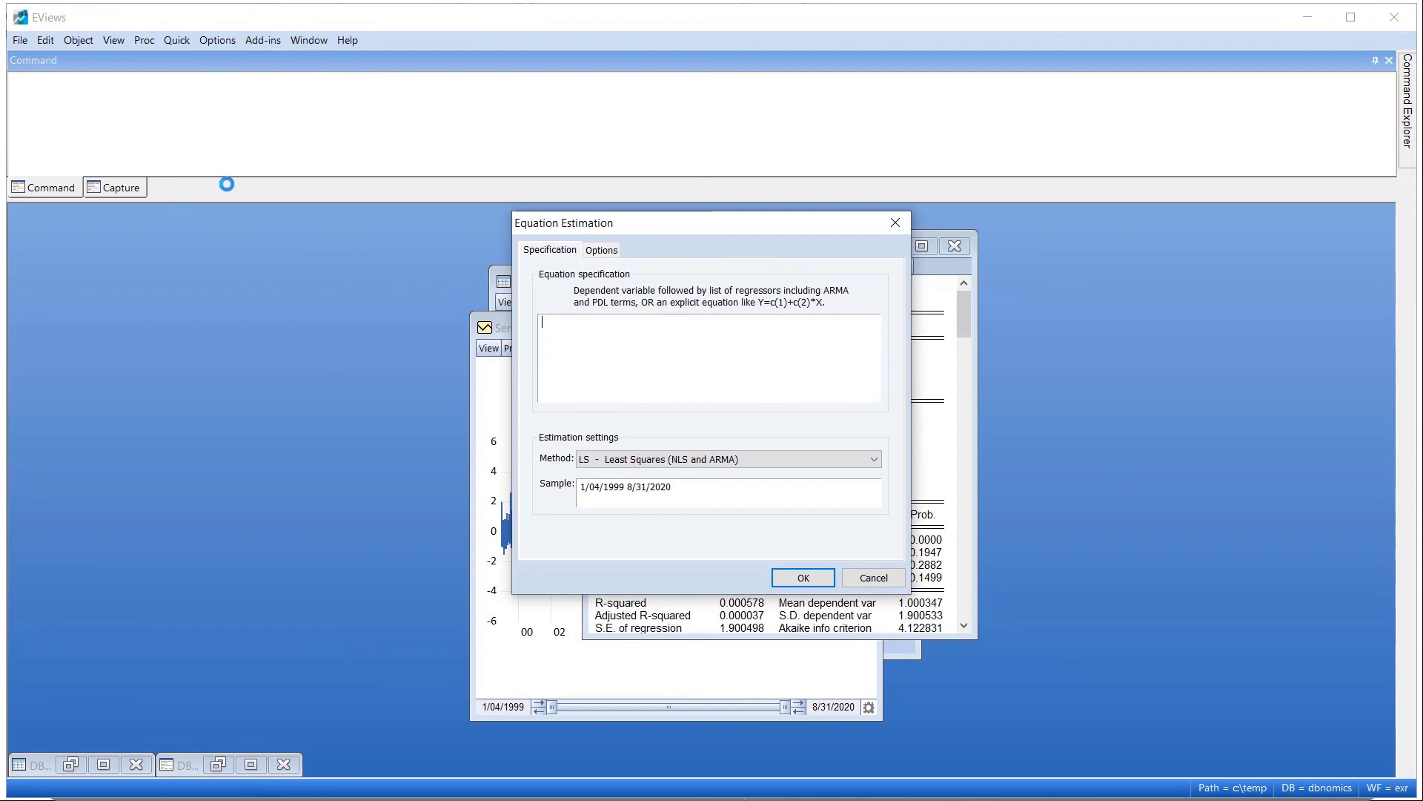
{"action": "left_click", "coordinate": [635, 460]}
{"action": "left_click", "coordinate": [628, 534]}
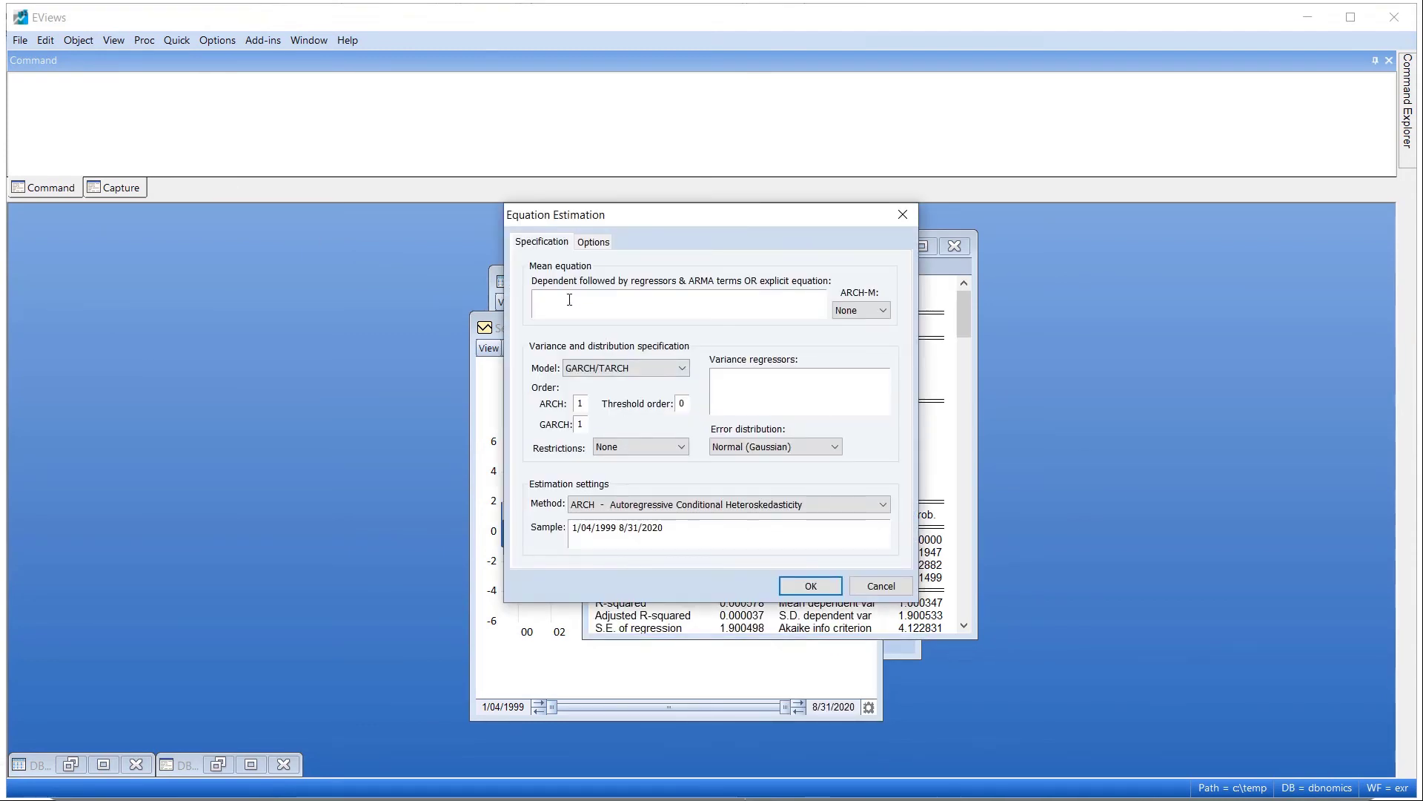
{"action": "type", "text": "@pc(exr) c"}
{"action": "left_click", "coordinate": [580, 368]}
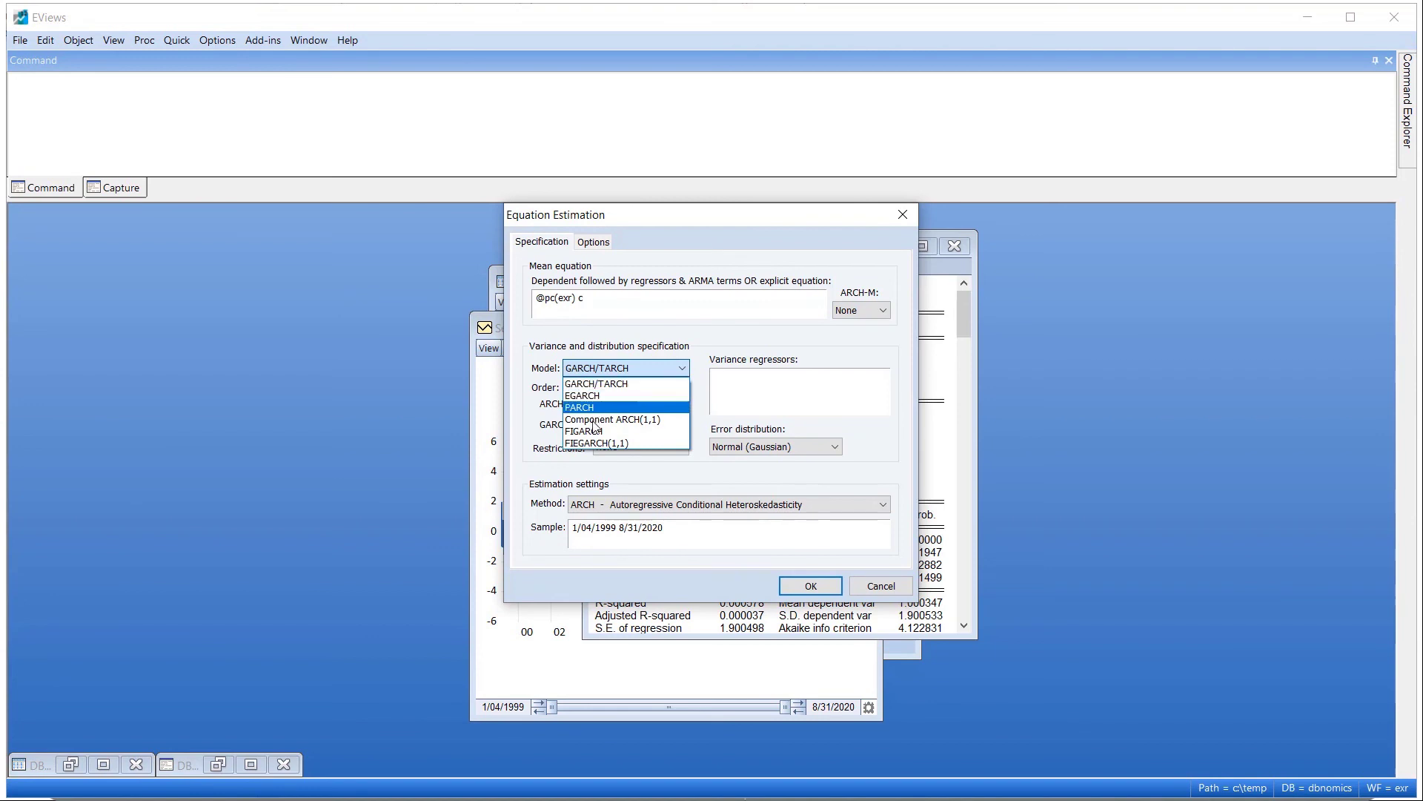
{"action": "left_click", "coordinate": [603, 430]}
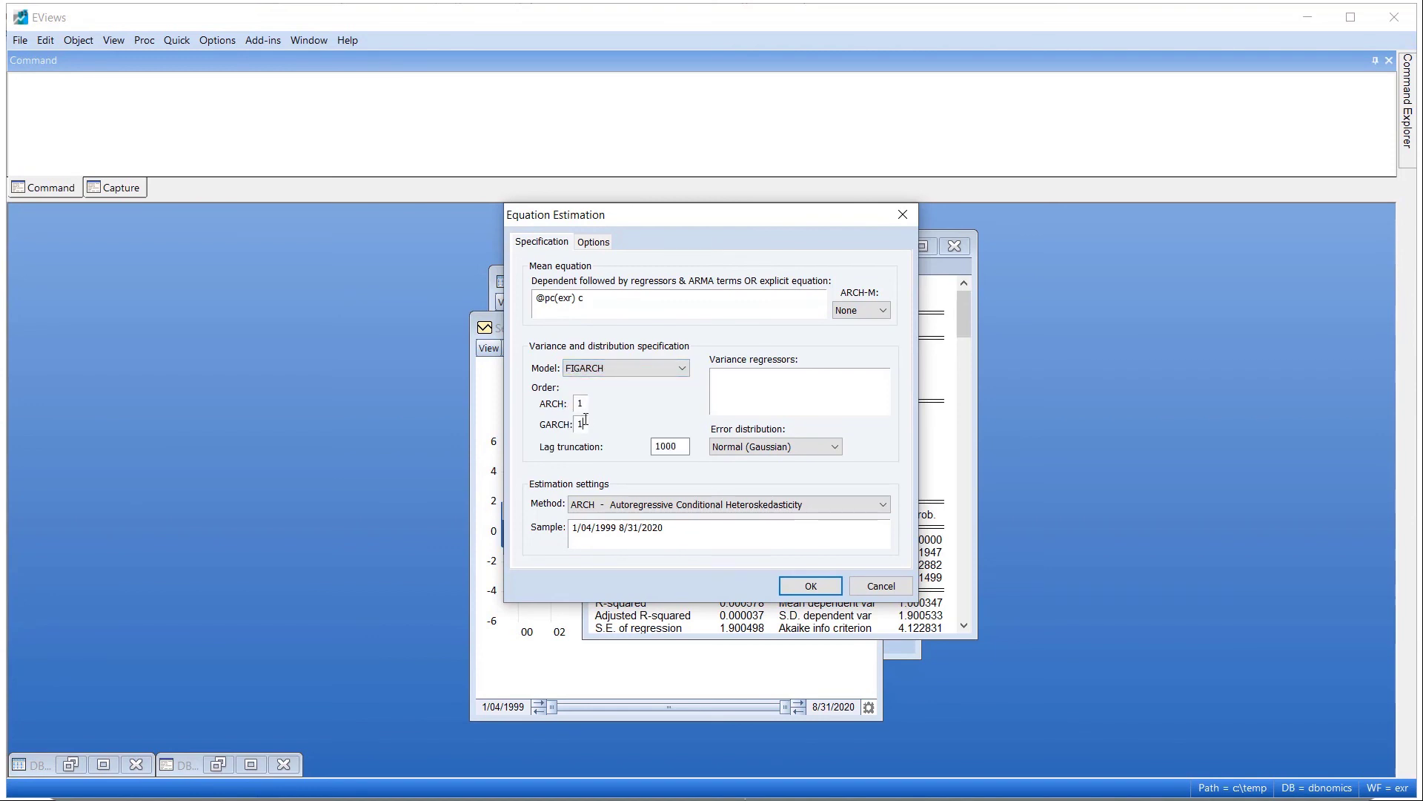
{"action": "left_click", "coordinate": [811, 587]}
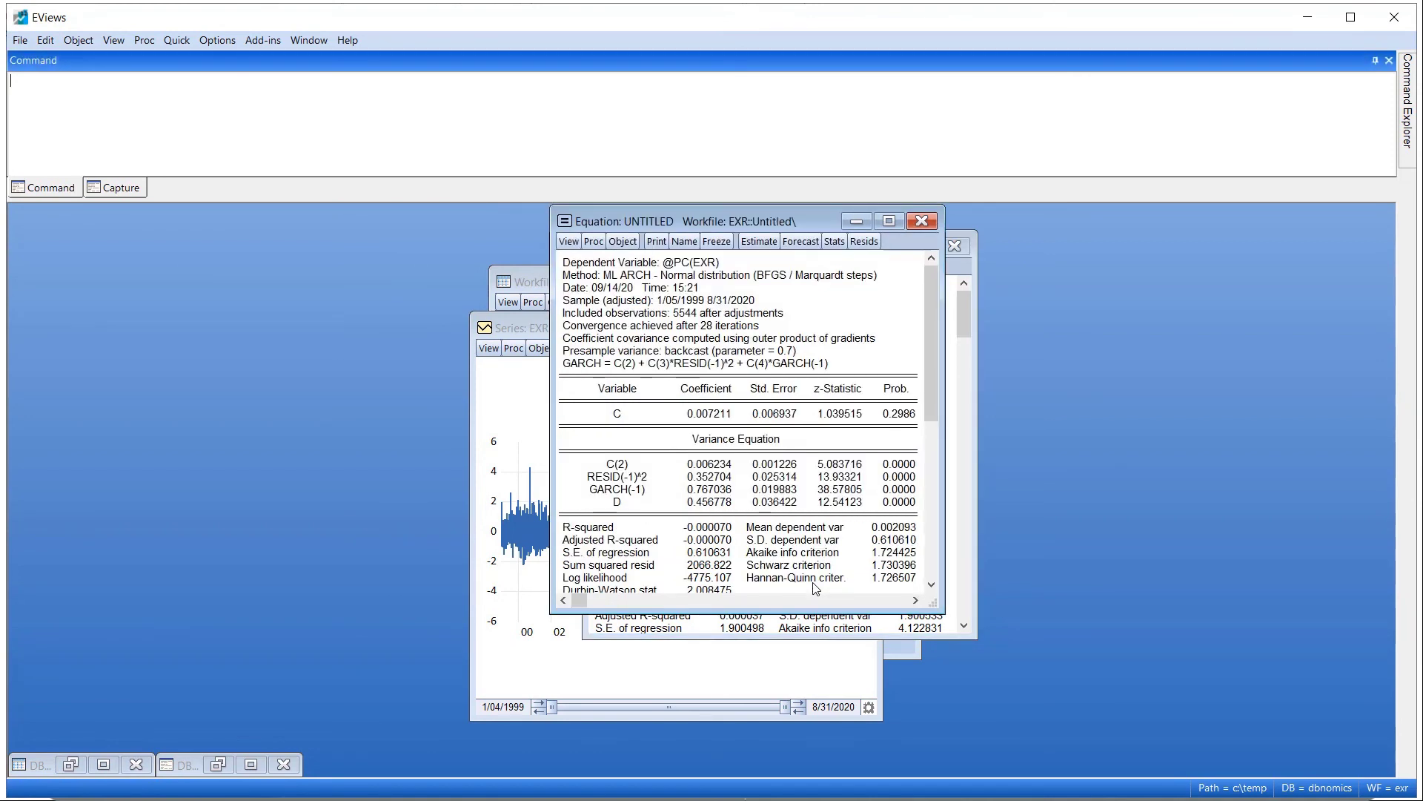
Resize the FIGARCH results window, shift it right, and read its coefficient values, including D.
{"action": "left_click_drag", "start_coordinate": [936, 606], "coordinate": [1061, 697]}
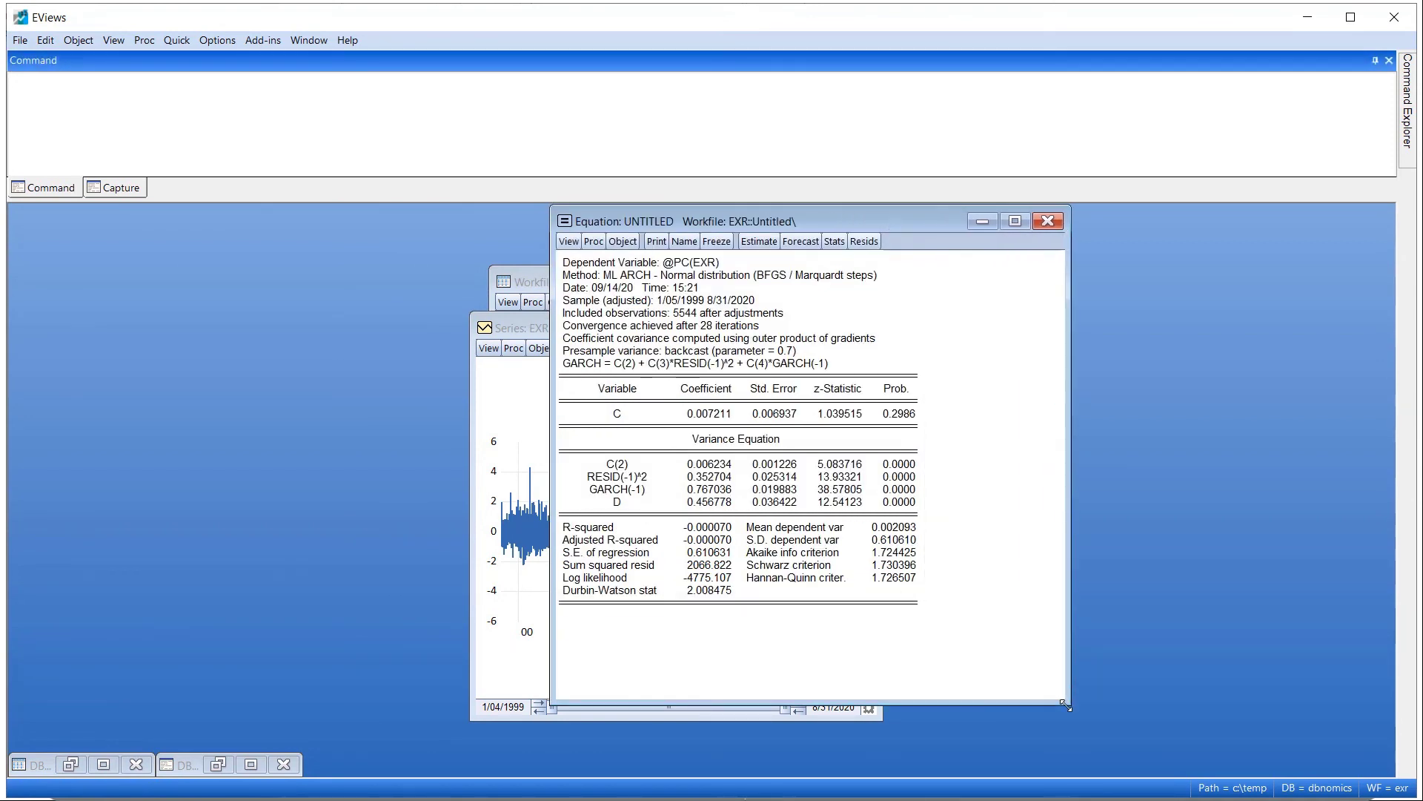
{"action": "left_click_drag", "start_coordinate": [828, 227], "coordinate": [1146, 243]}
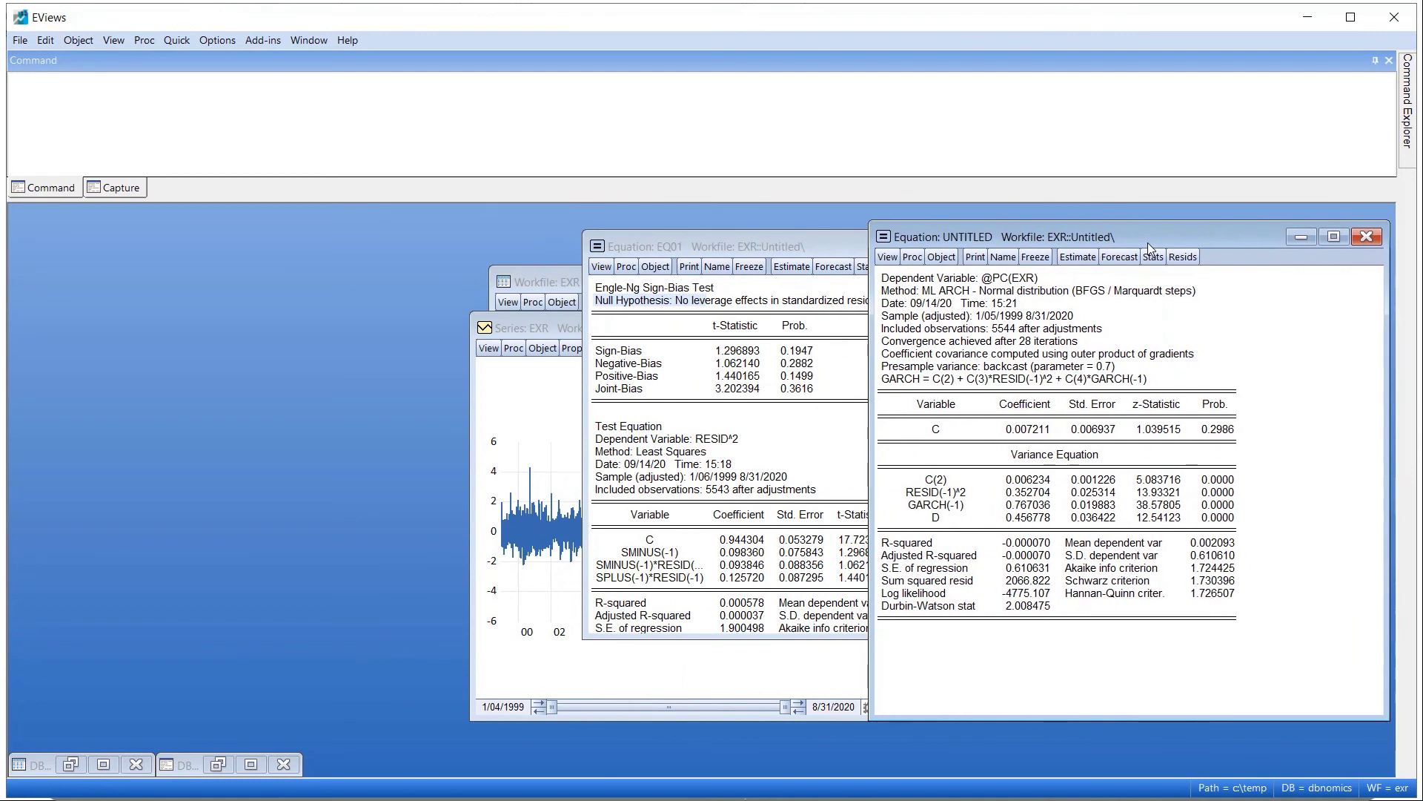
{"action": "left_click", "coordinate": [1037, 482]}
{"action": "left_click", "coordinate": [1038, 493]}
{"action": "left_click", "coordinate": [1038, 505]}
{"action": "left_click", "coordinate": [1038, 518]}
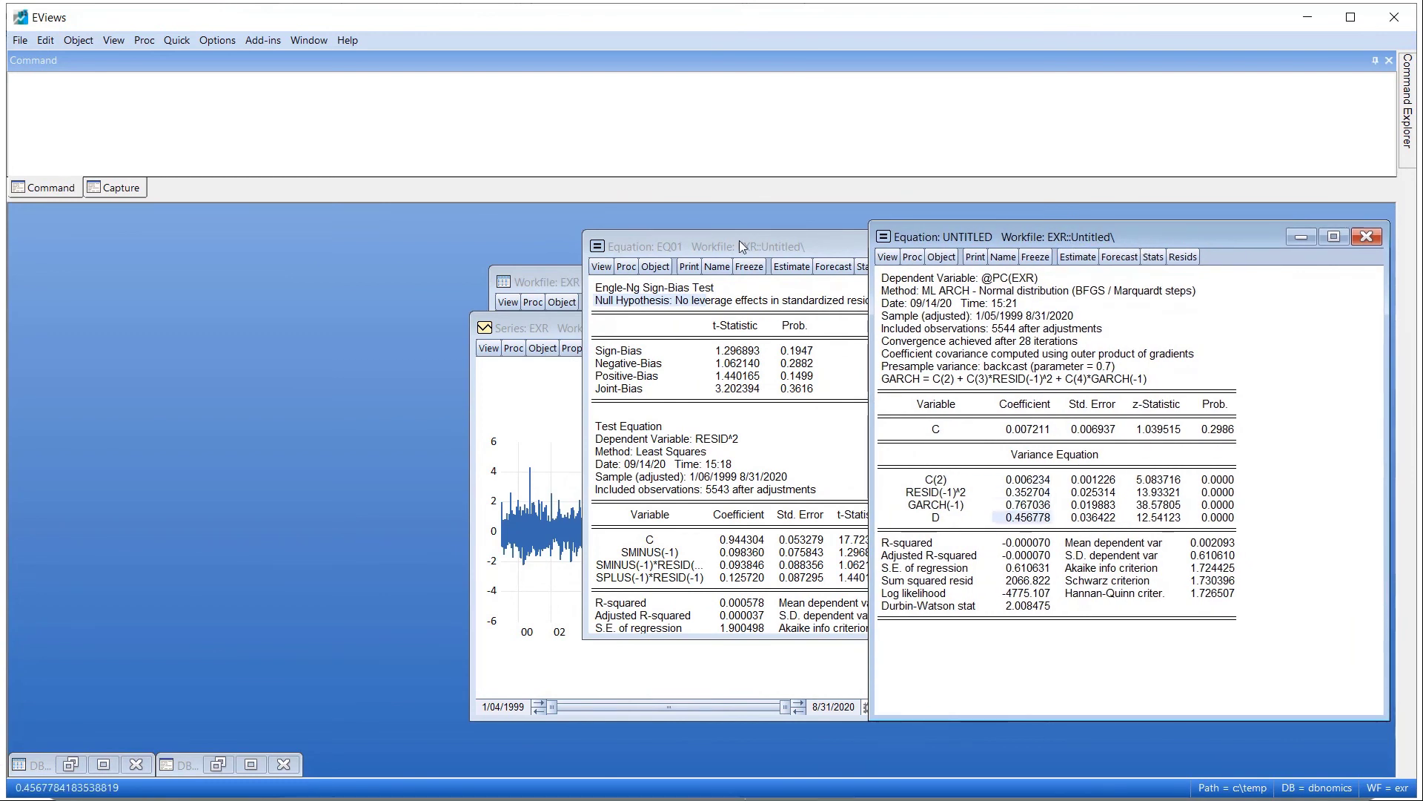
Put EQ01's GARCH output beside FIGARCH, comparing RESID(-1)^2: 0.028894 versus 0.352704.
{"action": "left_click_drag", "start_coordinate": [768, 240], "coordinate": [638, 238]}
{"action": "left_click", "coordinate": [736, 264]}
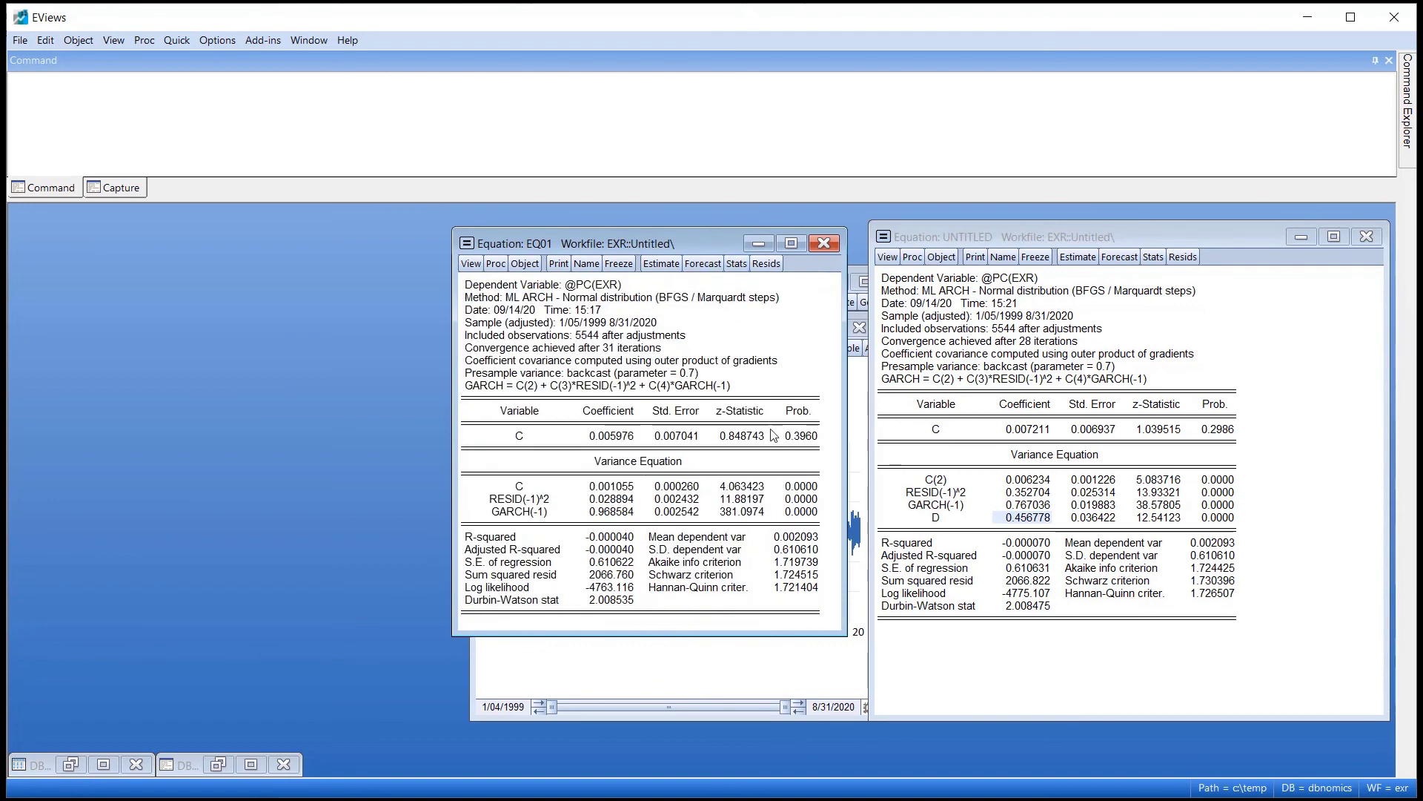
{"action": "left_click", "coordinate": [606, 499]}
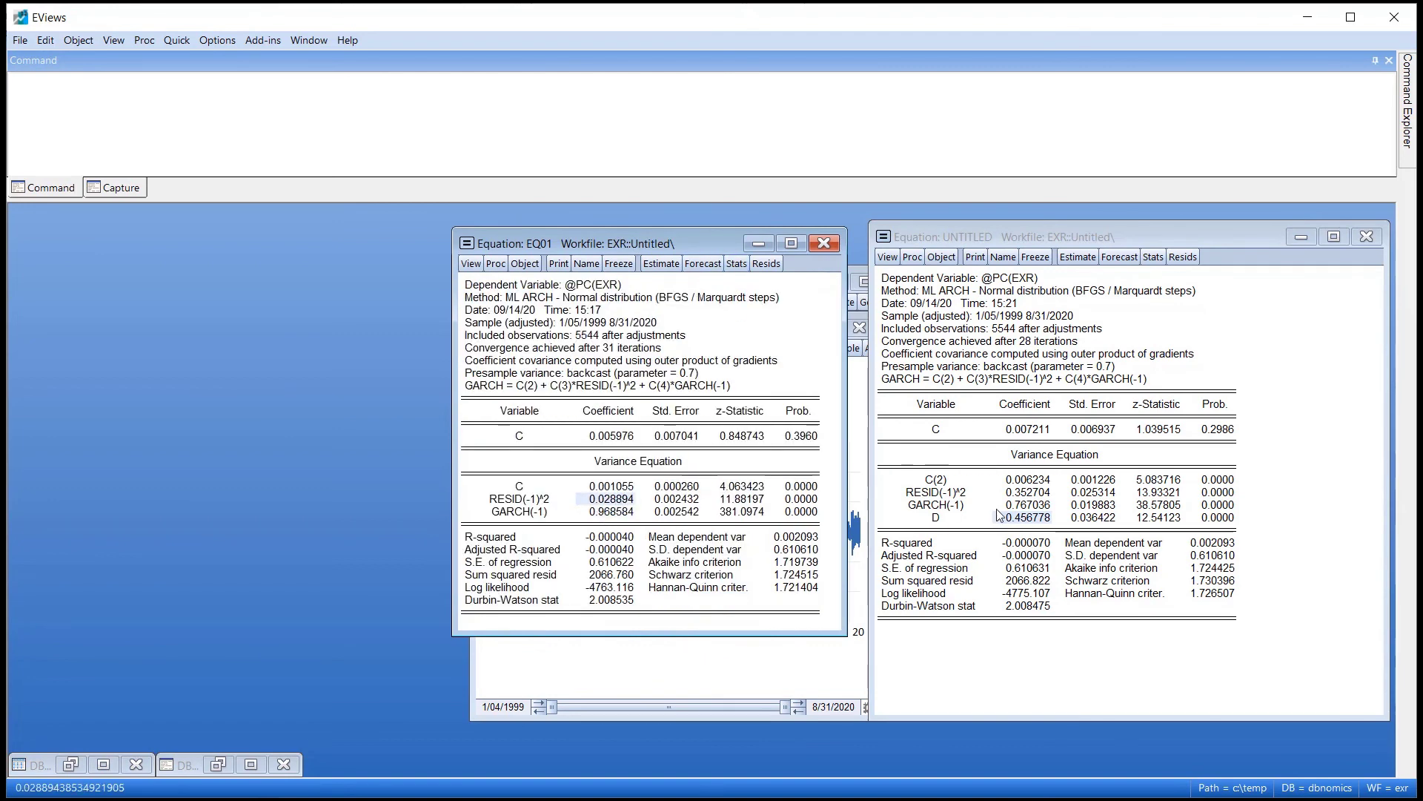
{"action": "left_click", "coordinate": [1029, 503]}
{"action": "left_click", "coordinate": [1031, 505]}
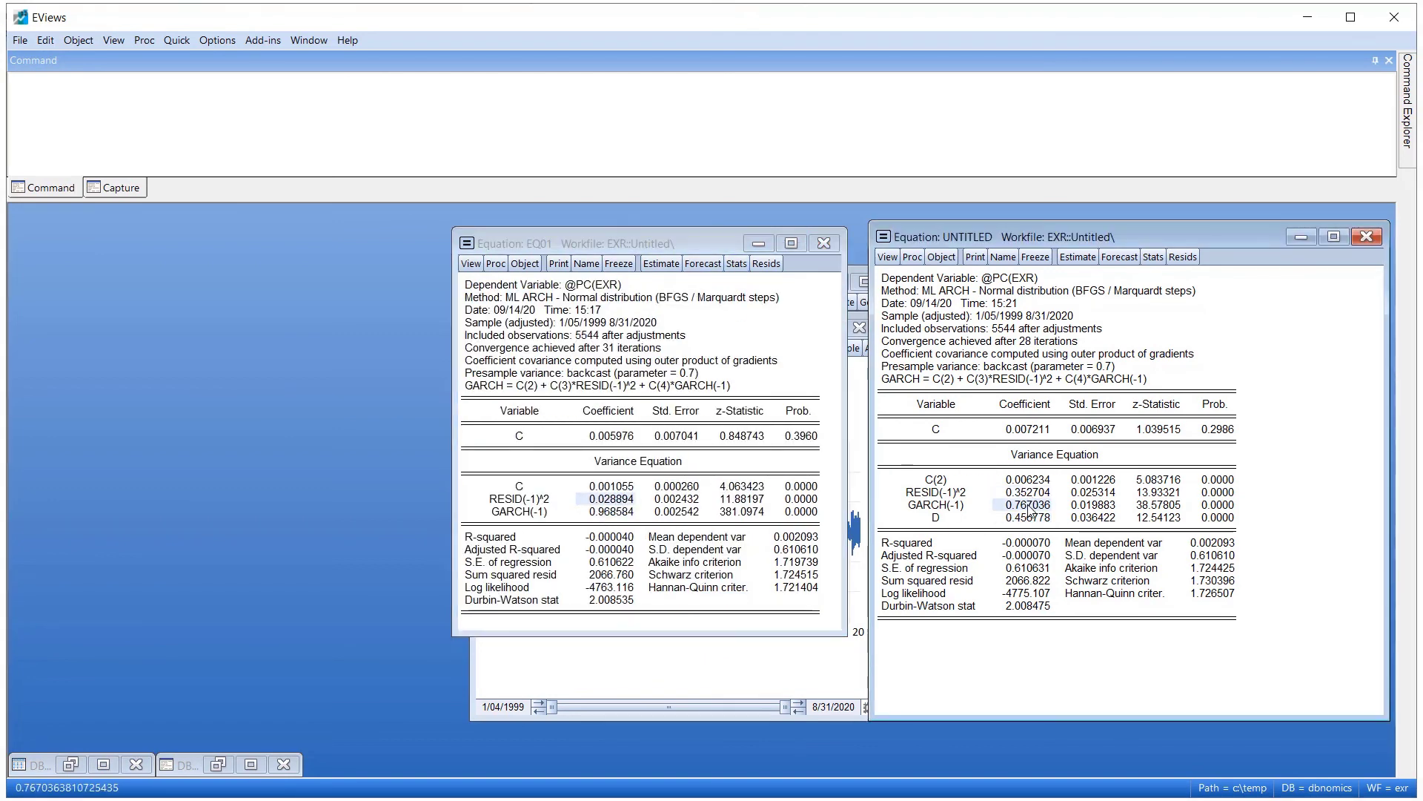